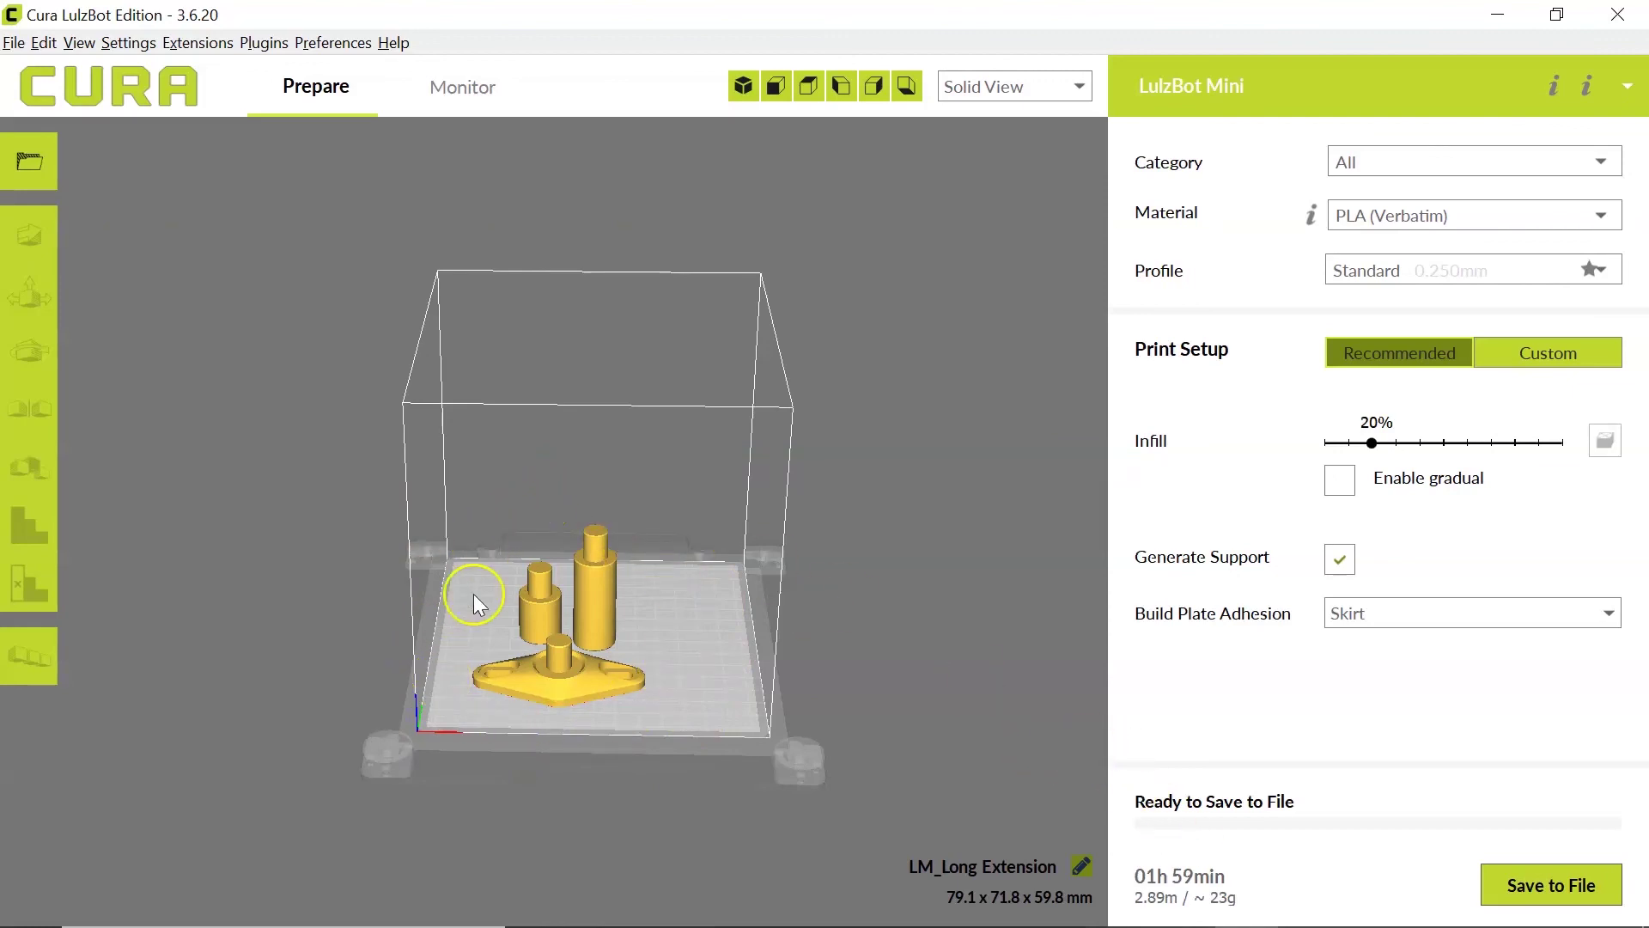
Save the three-part project with Save As under the name Taylor_P1, keeping the 3MF type.
{"action": "mouse_move", "coordinate": [1156, 884]}
{"action": "left_click", "coordinate": [14, 42]}
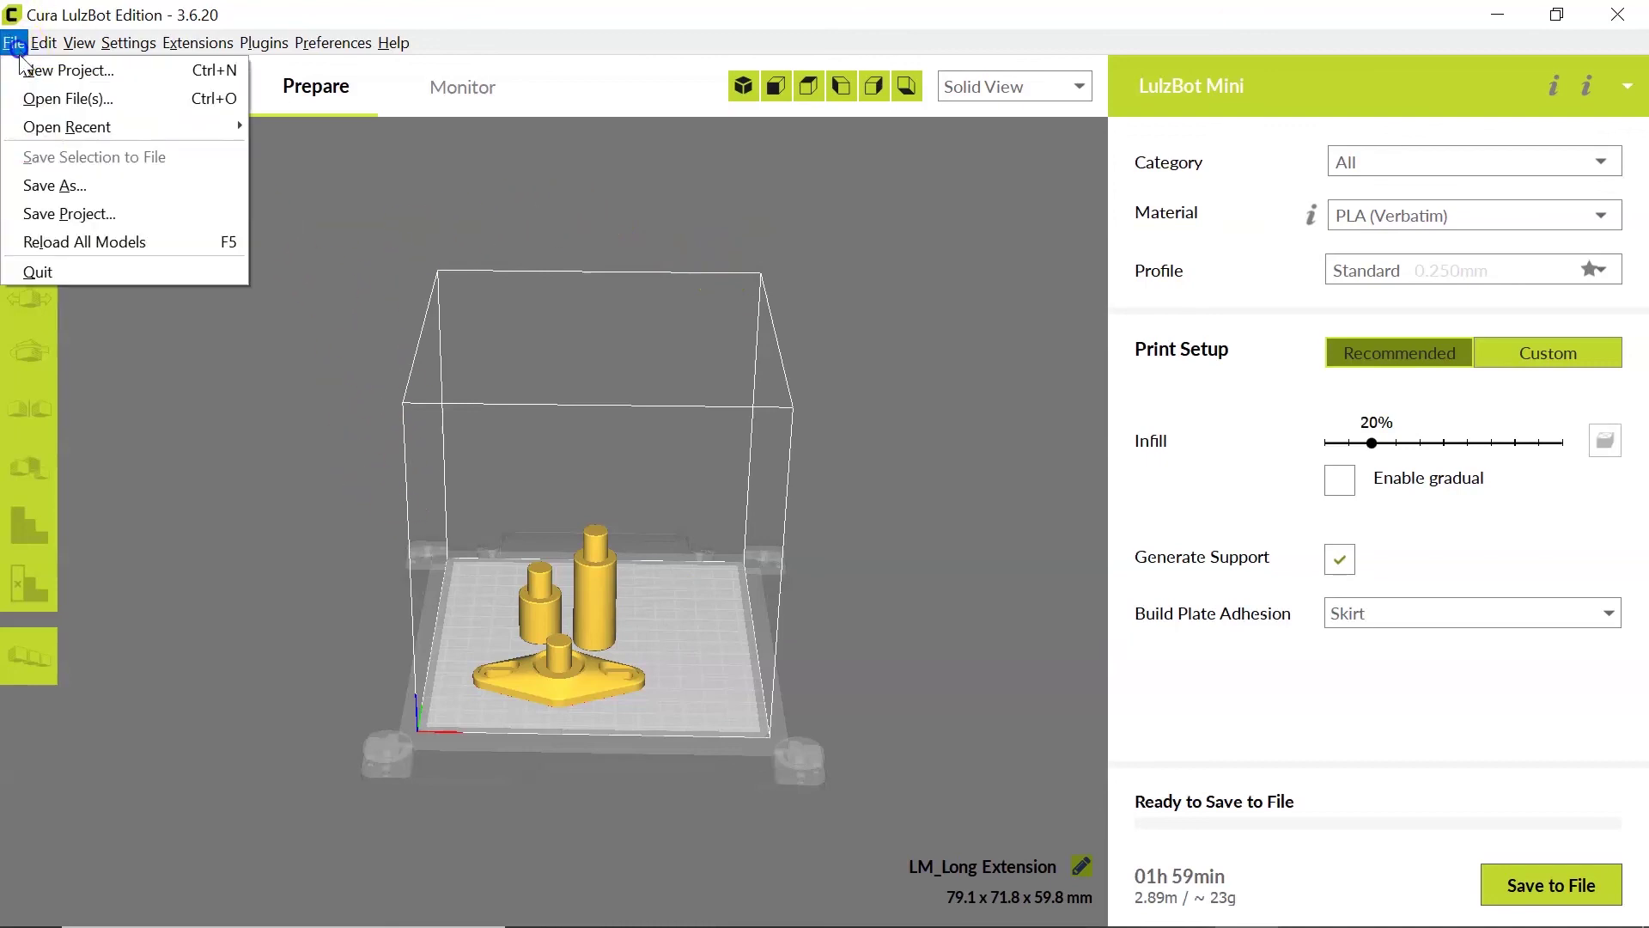
{"action": "left_click", "coordinate": [54, 184]}
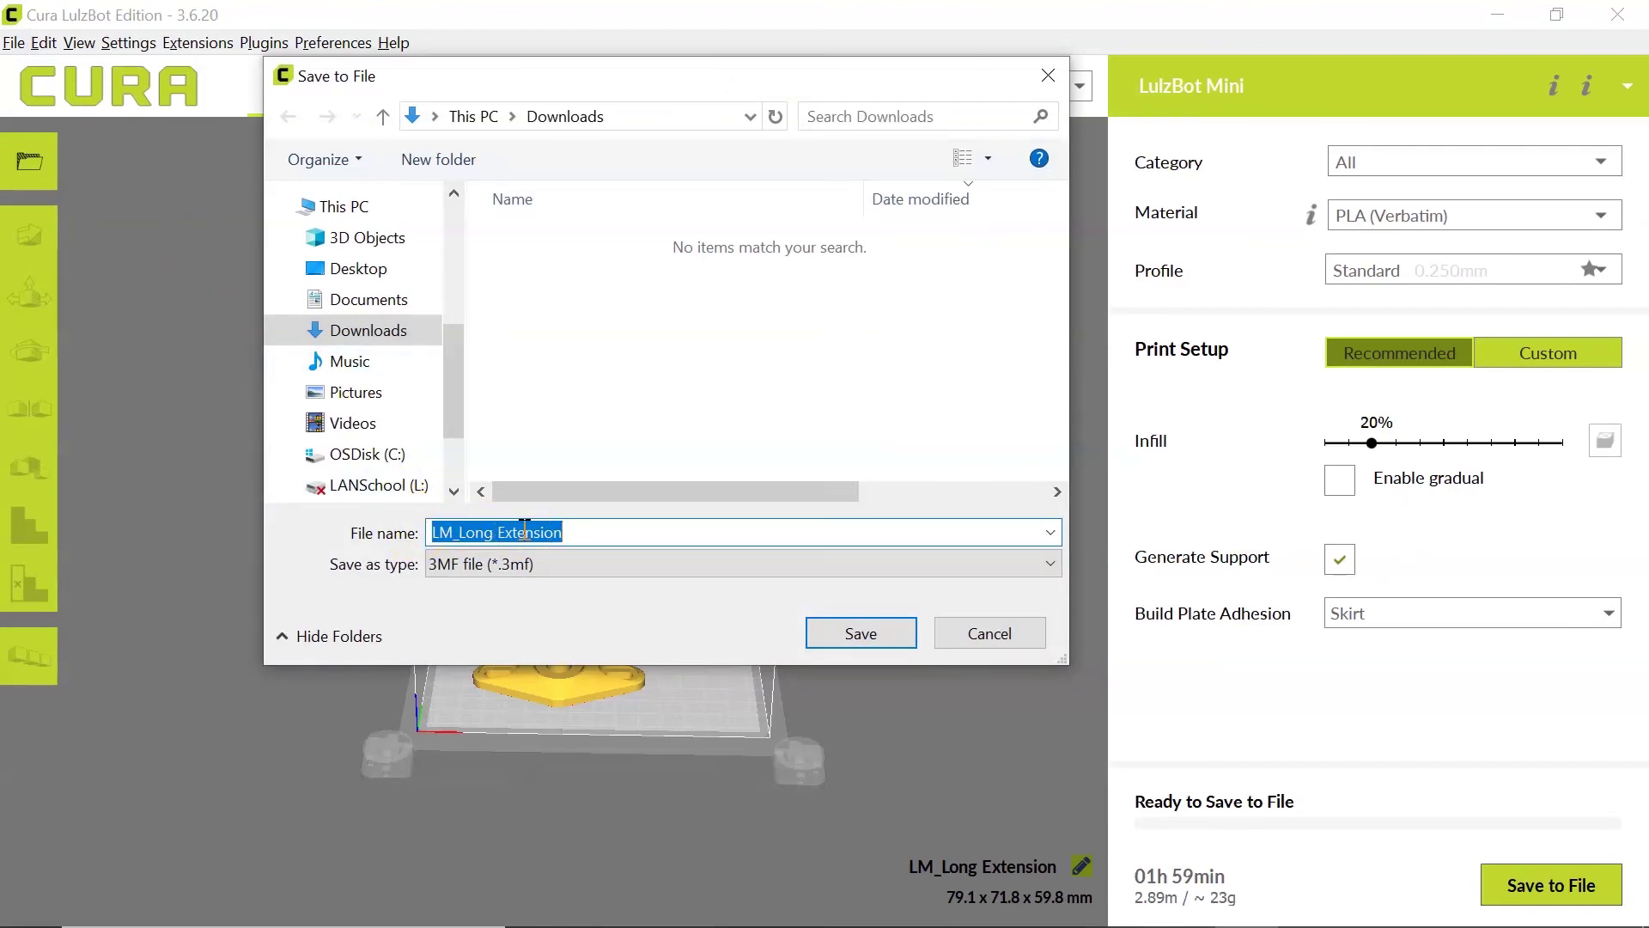
{"action": "type", "text": "Taylor"}
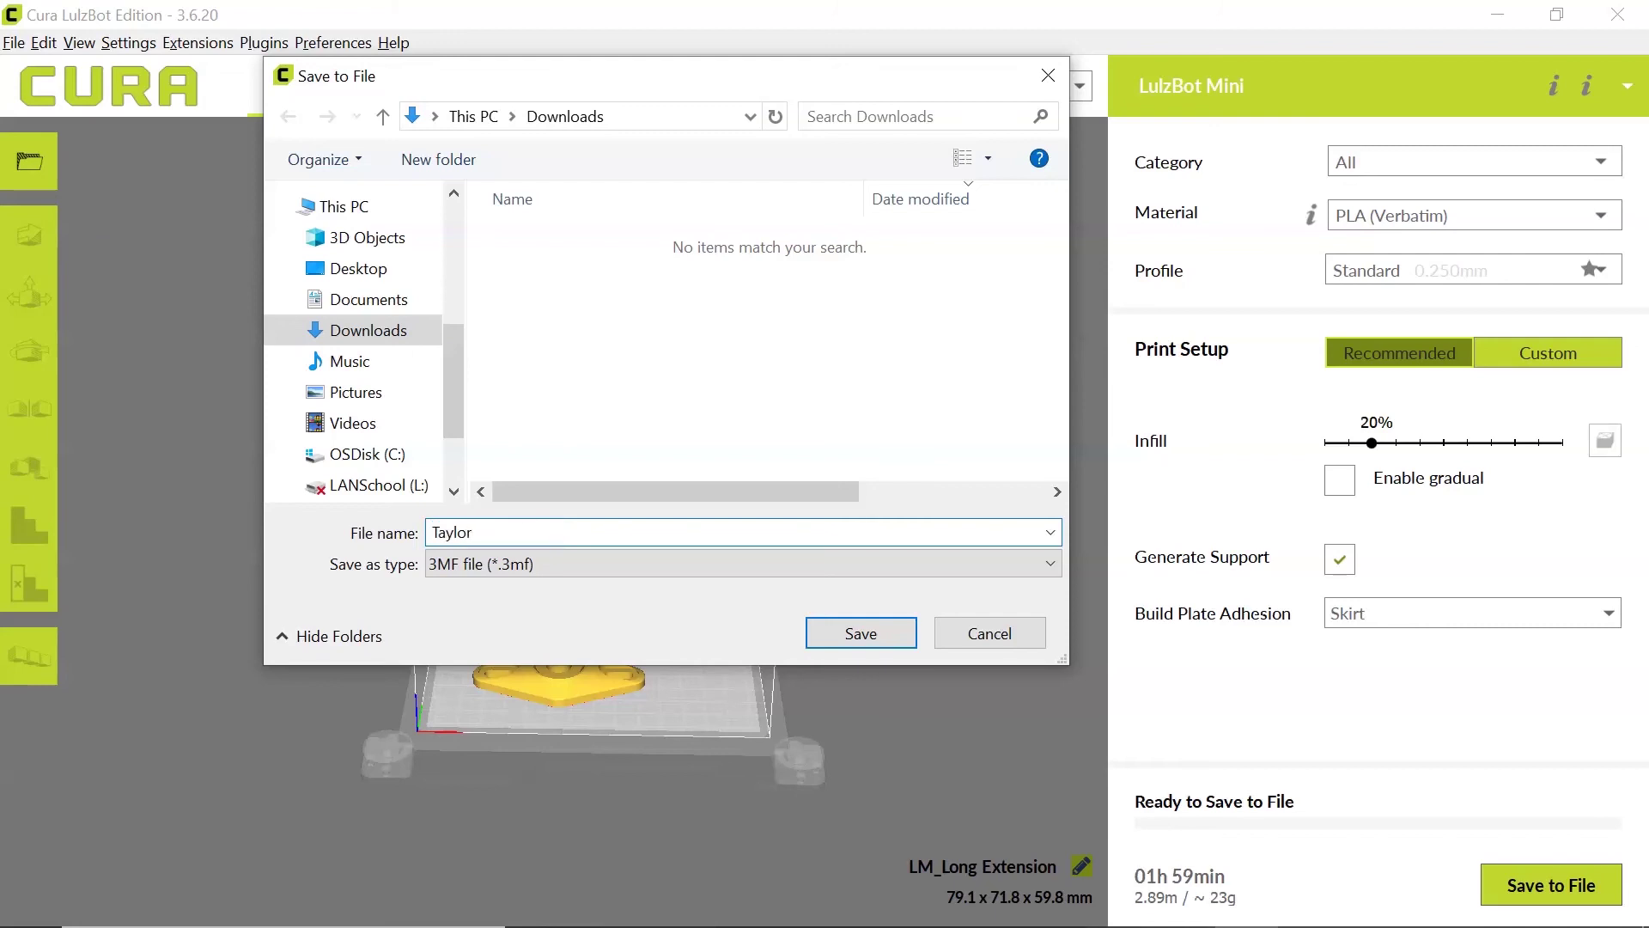
{"action": "type", "text": "_P1_"}
{"action": "left_click", "coordinate": [464, 526]}
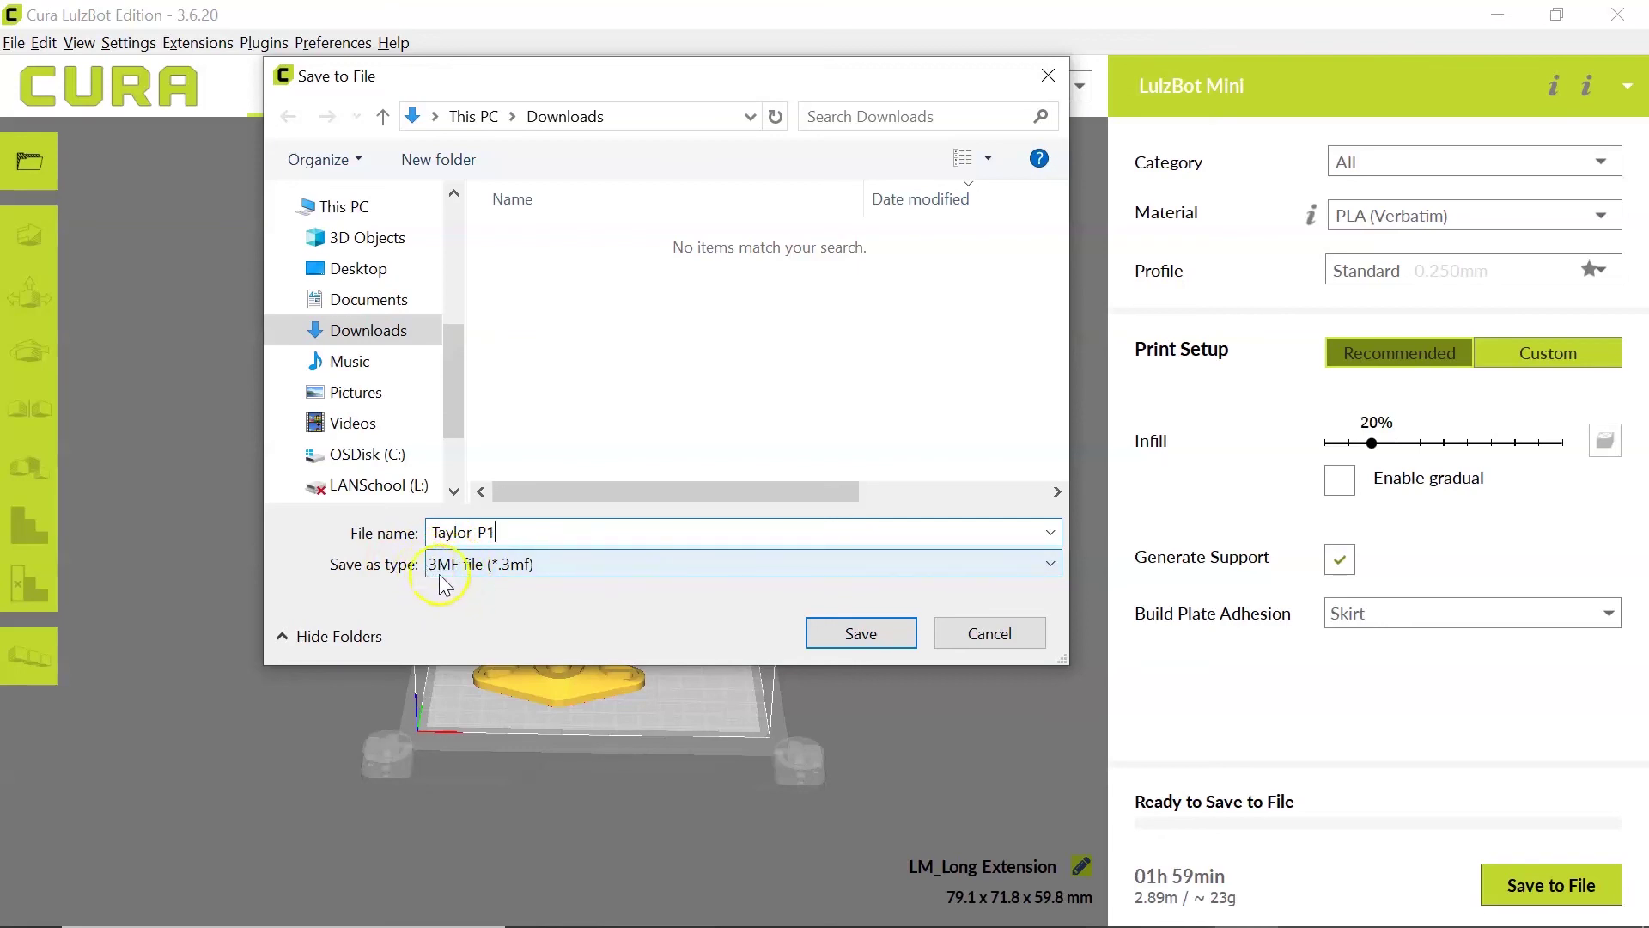
{"action": "left_click", "coordinate": [859, 636]}
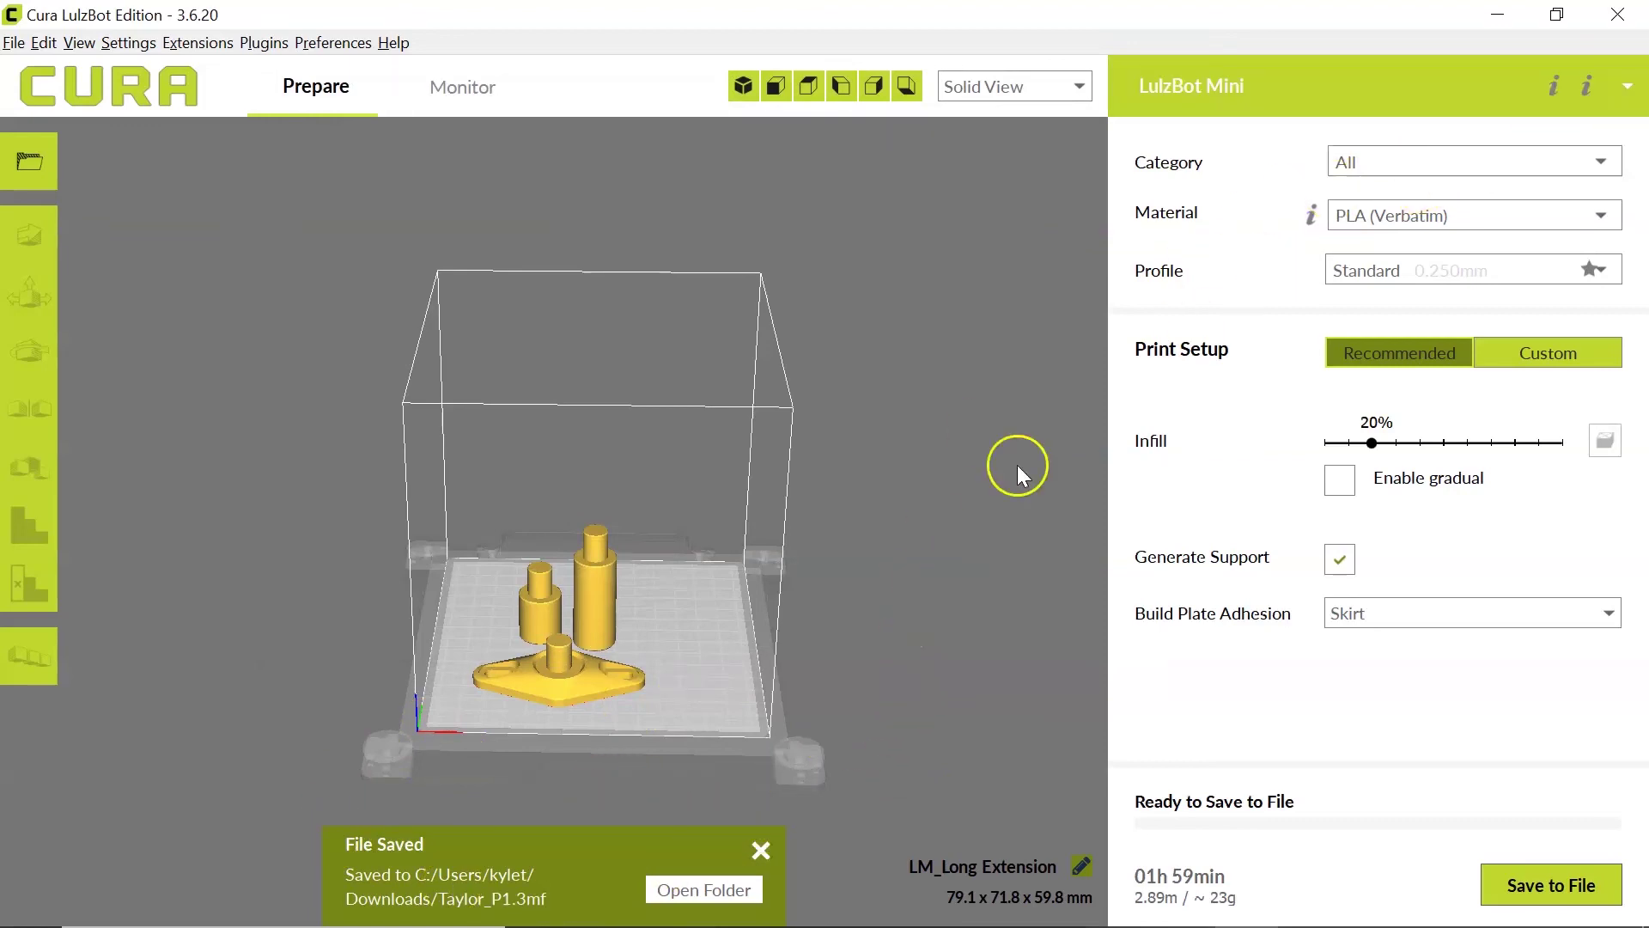
Restart Cura and load the Taylor_P1 project from Downloads onto the build plate.
{"action": "left_click", "coordinate": [1619, 15]}
{"action": "mouse_move", "coordinate": [459, 883]}
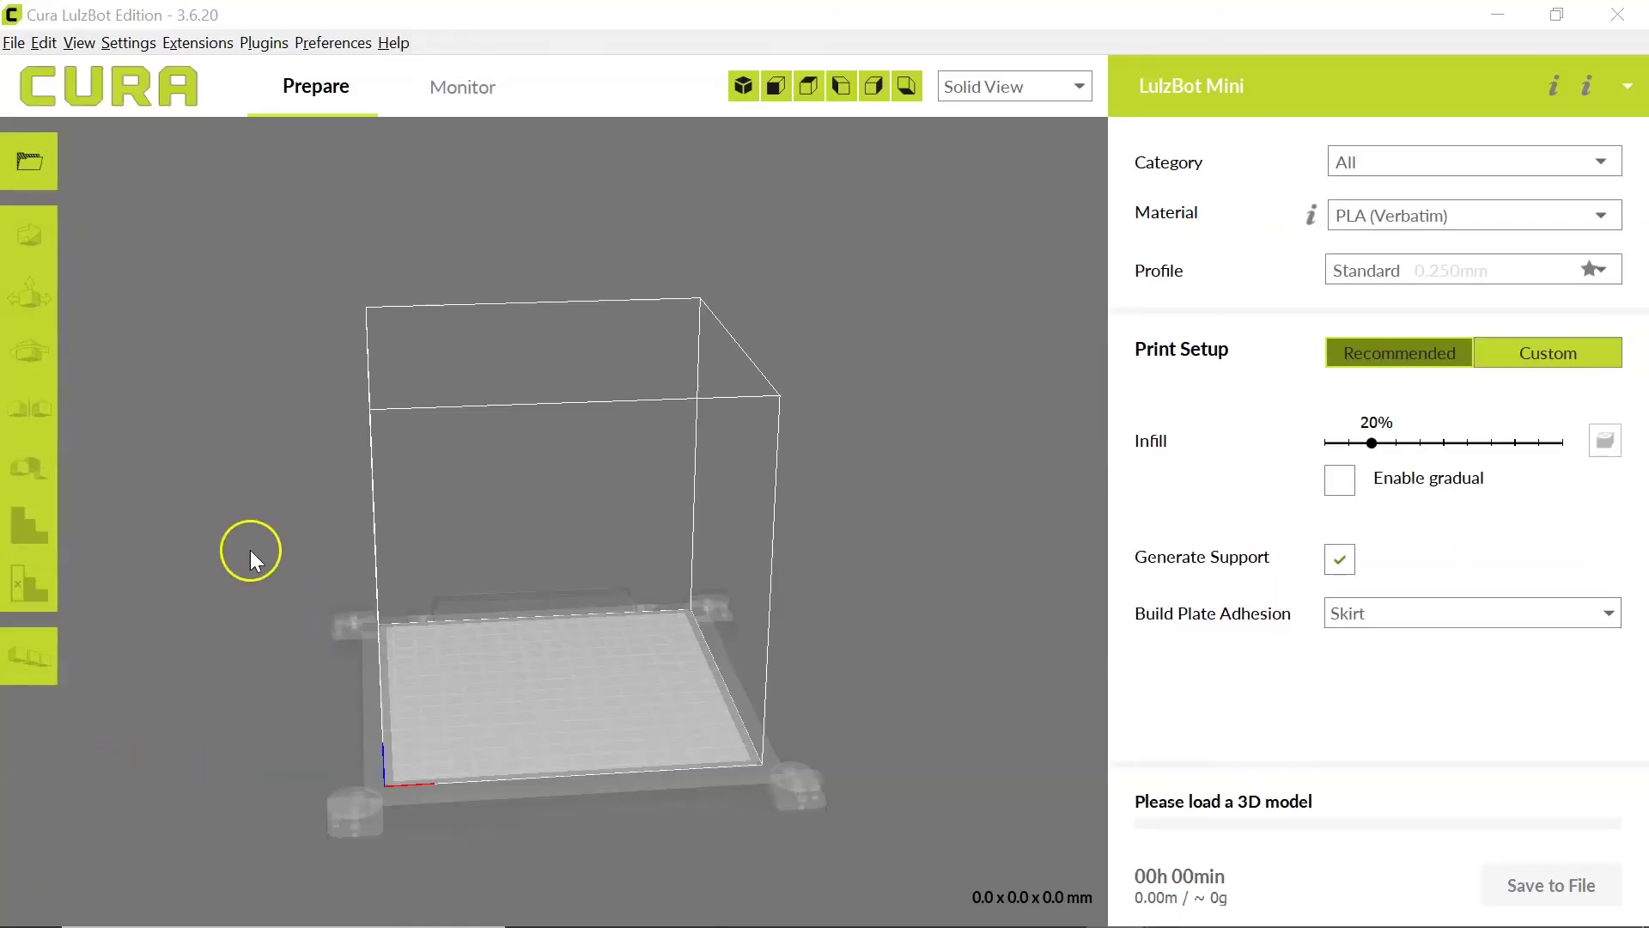
{"action": "left_click", "coordinate": [38, 158]}
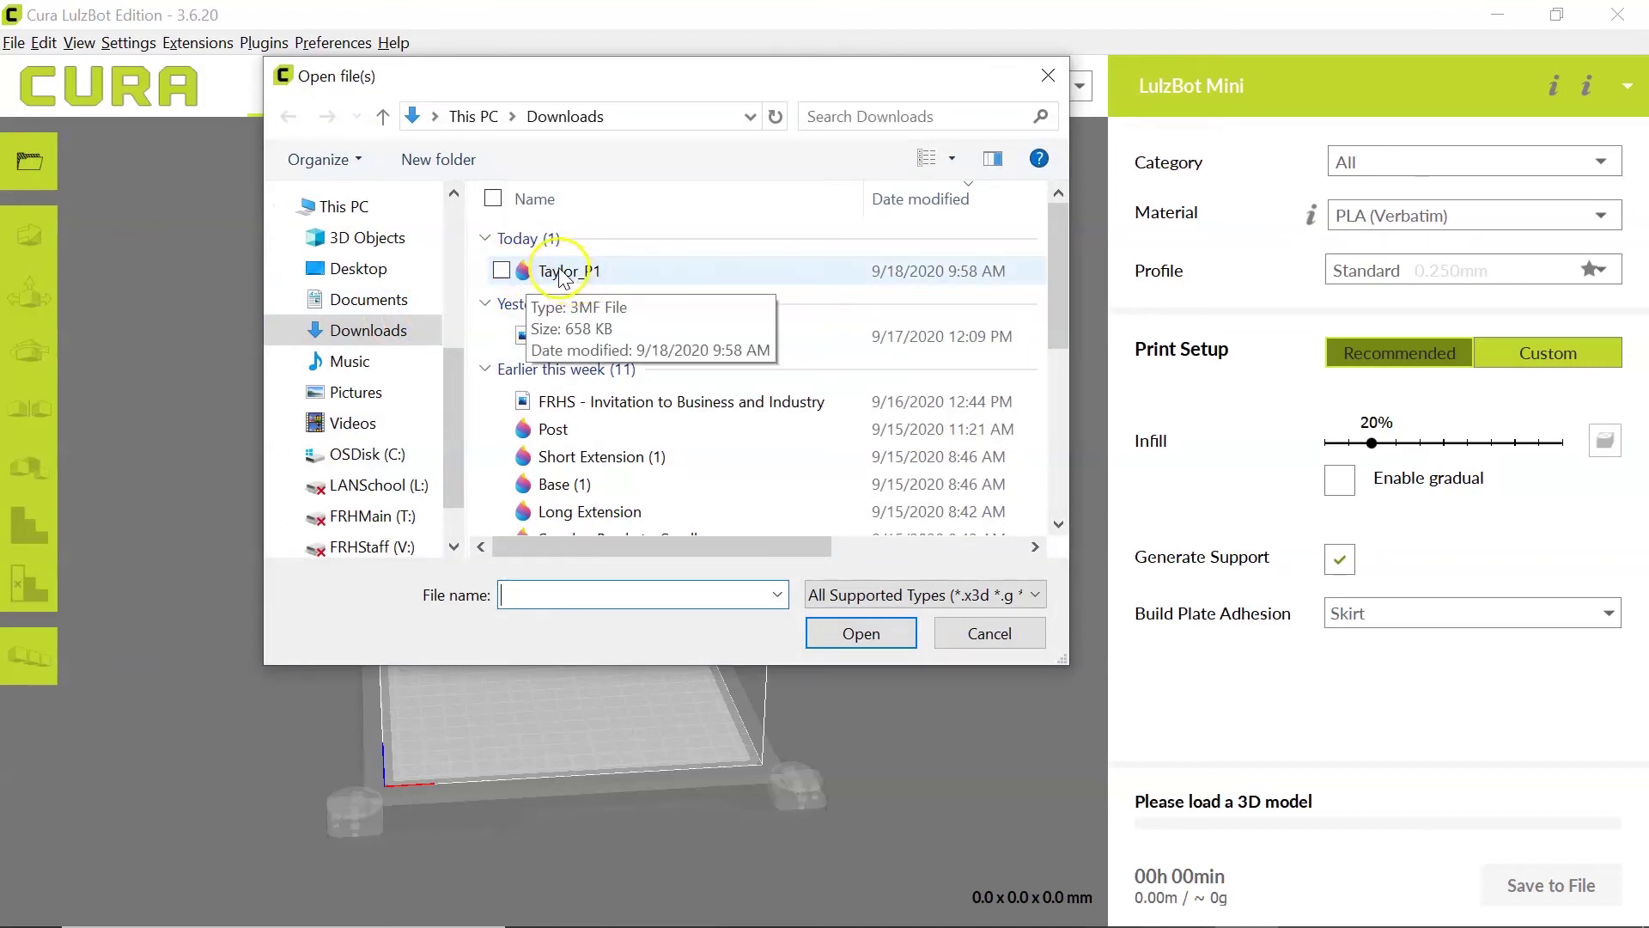
{"action": "left_click", "coordinate": [539, 271]}
{"action": "left_click", "coordinate": [870, 634]}
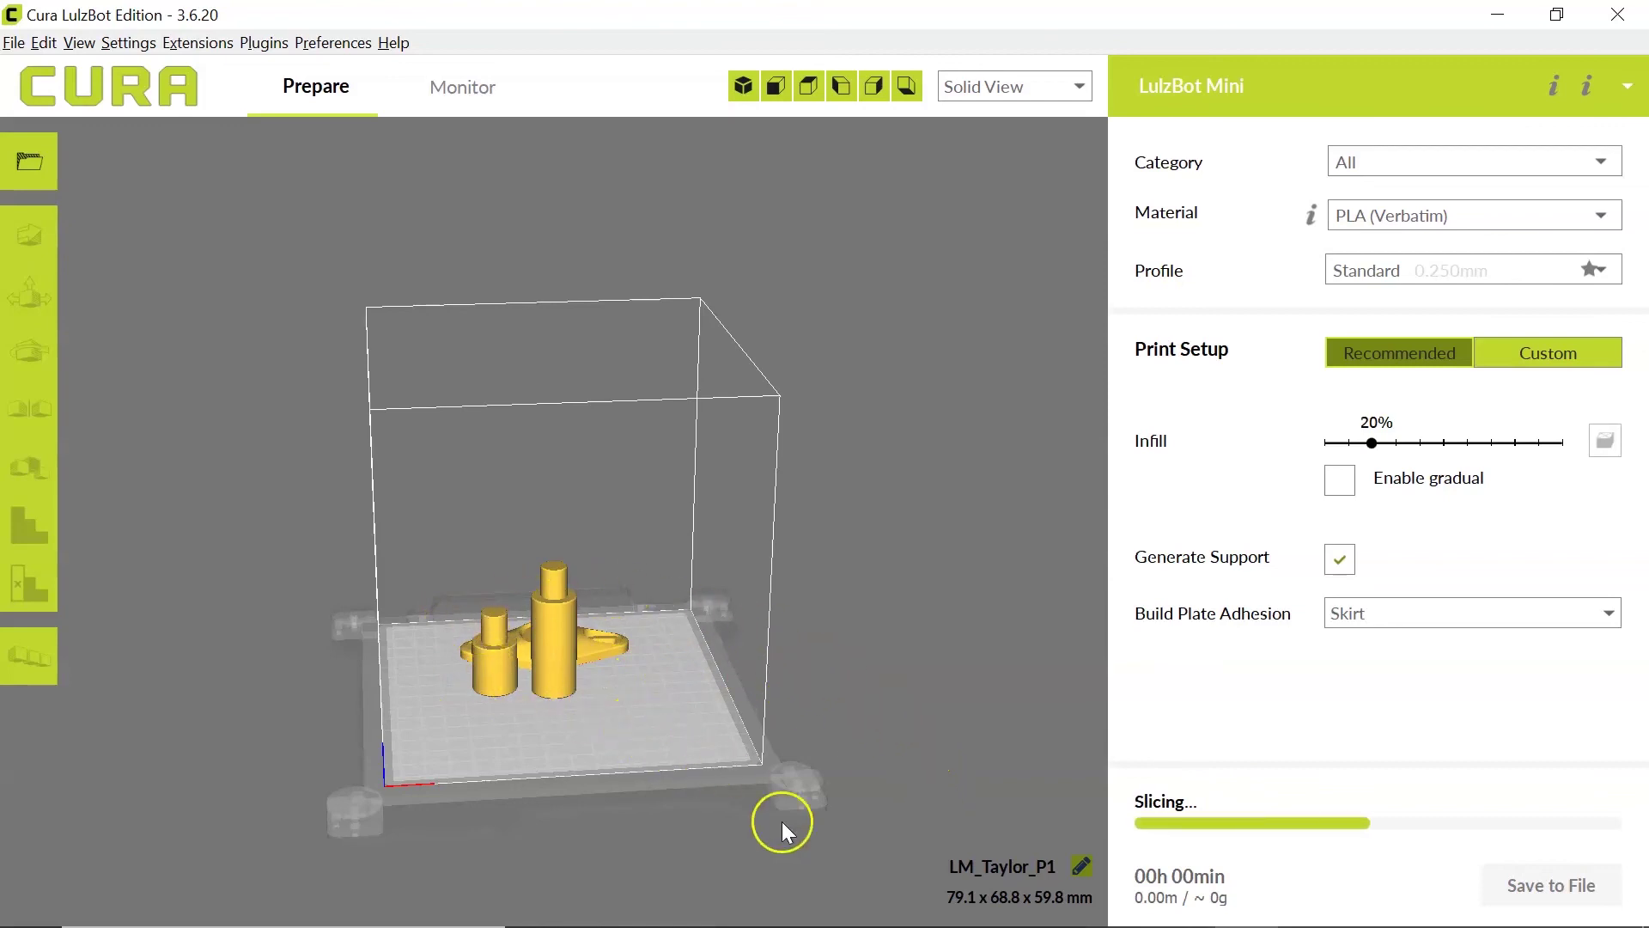
After slicing finishes at 1 h 59 min, orbit the view and inspect the flange base part's scale.
{"action": "mouse_move", "coordinate": [1211, 881]}
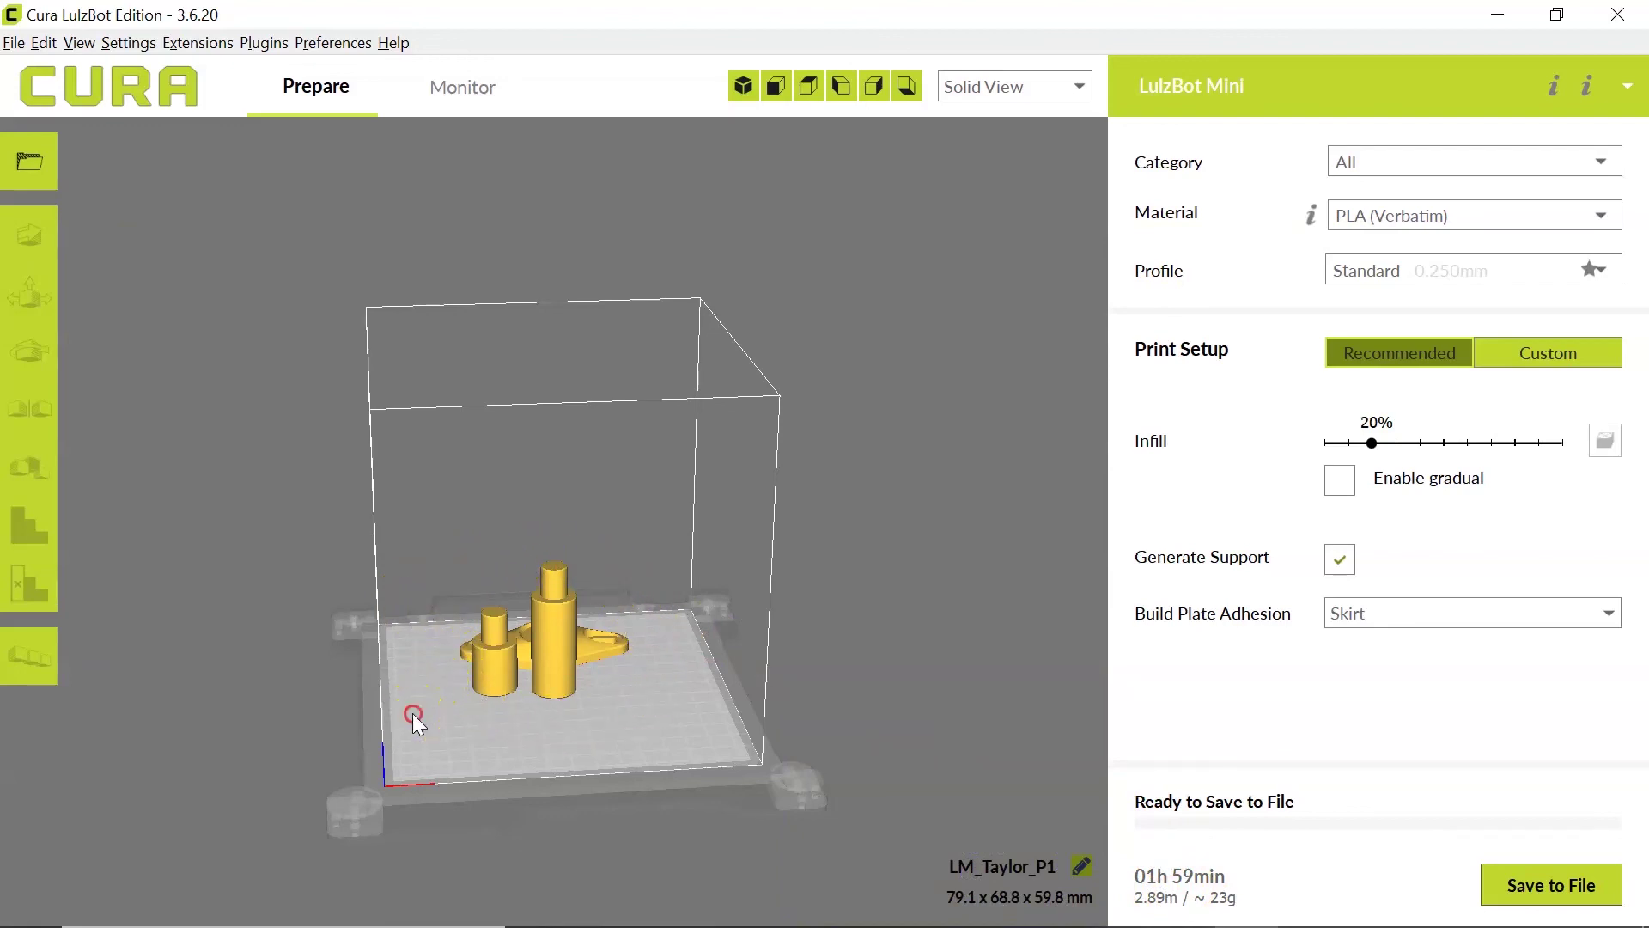
{"action": "right_click_drag", "start_coordinate": [413, 713], "coordinate": [696, 730]}
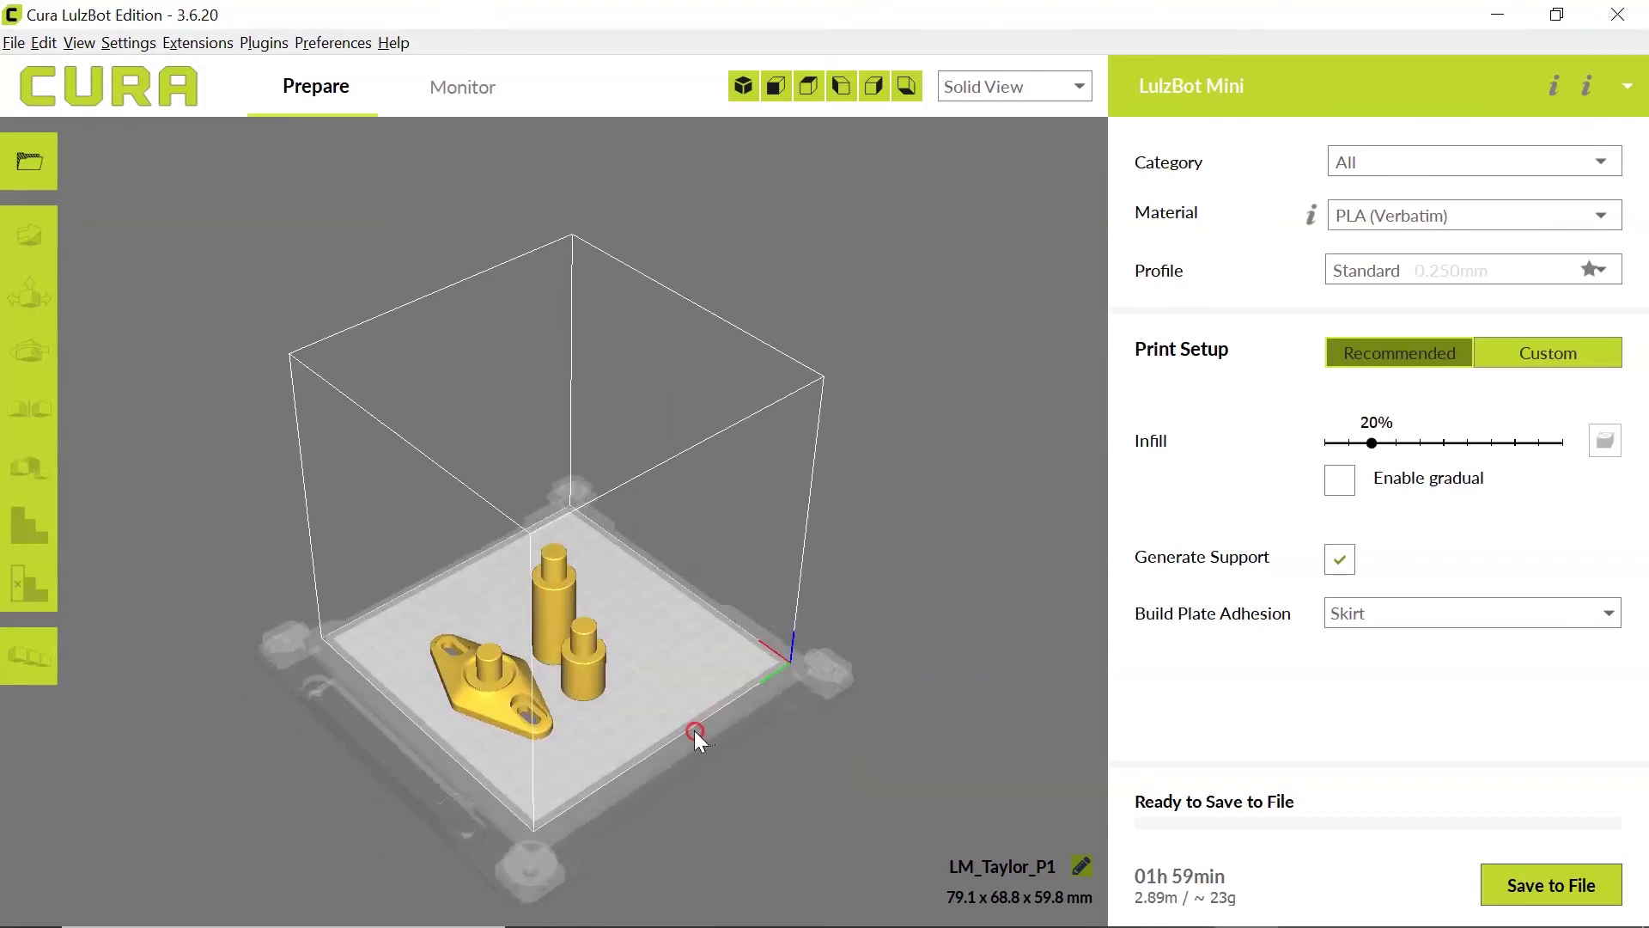
{"action": "left_click", "coordinate": [500, 678]}
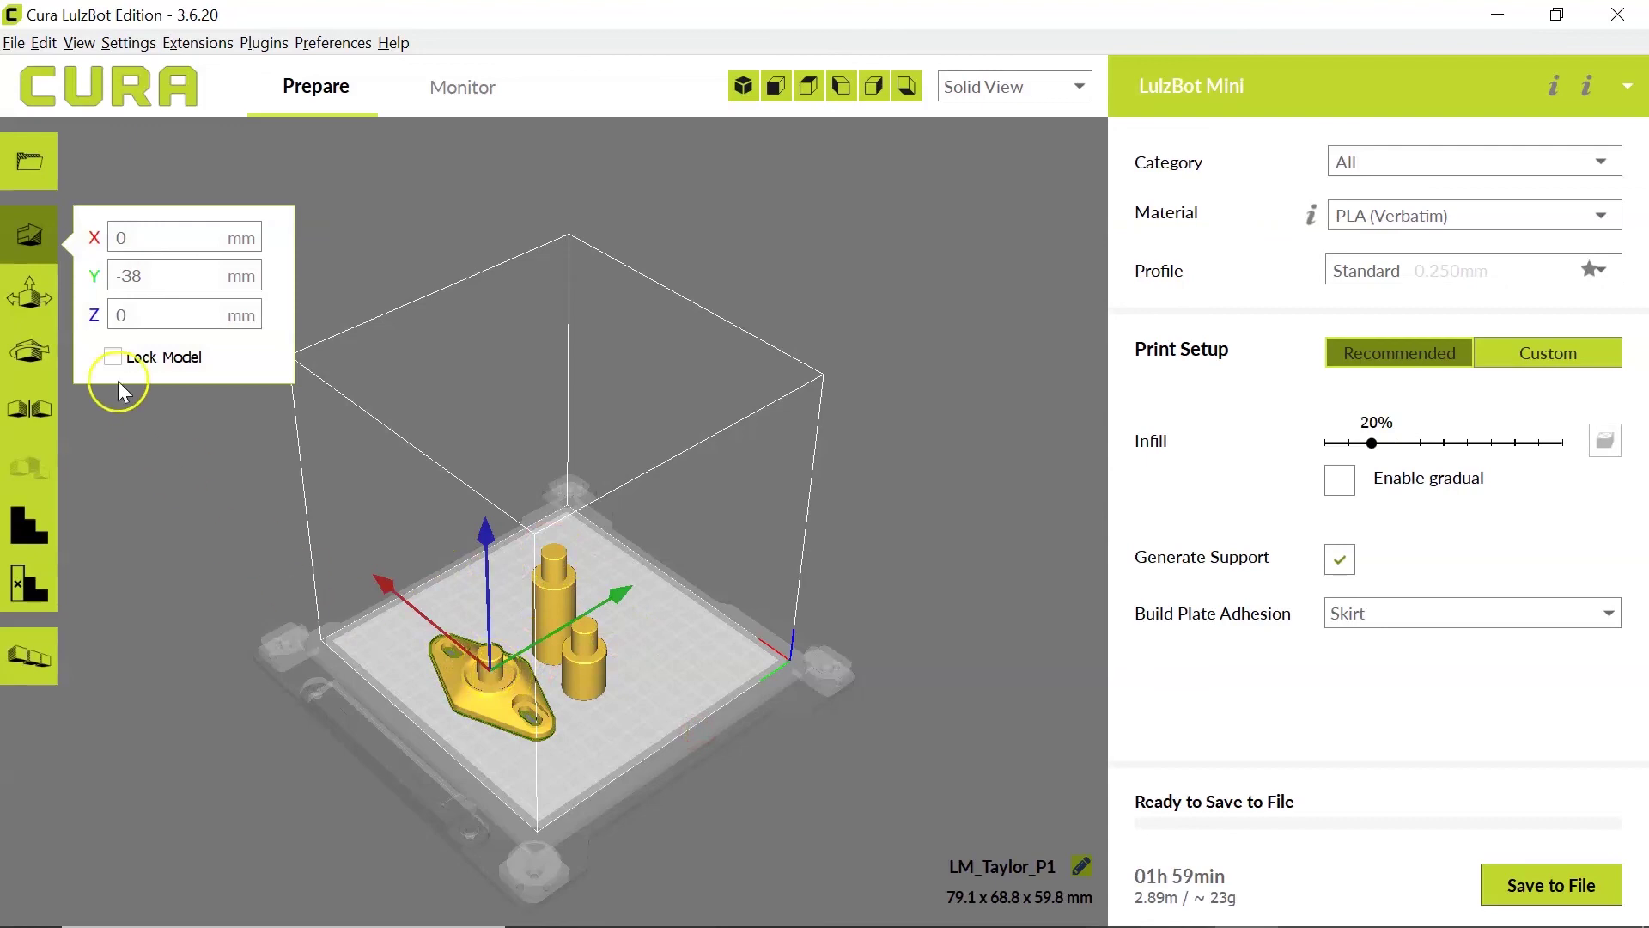
{"action": "left_click", "coordinate": [29, 296]}
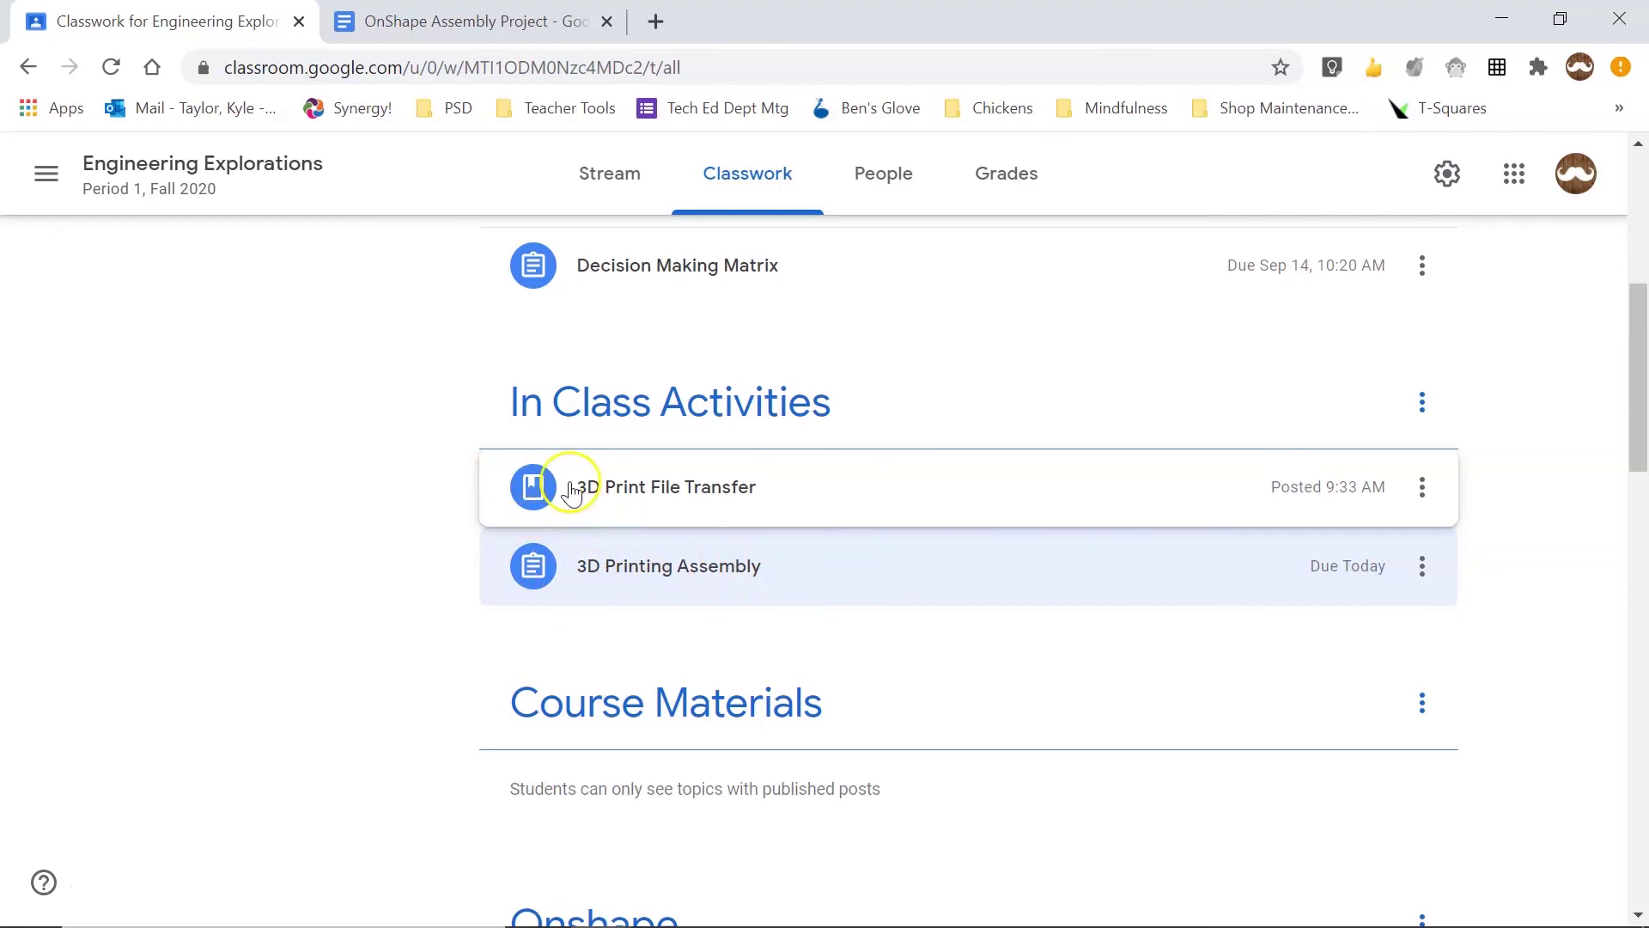
Expand the 3D Print File Transfer post in Google Classroom.
{"action": "left_click", "coordinate": [808, 492]}
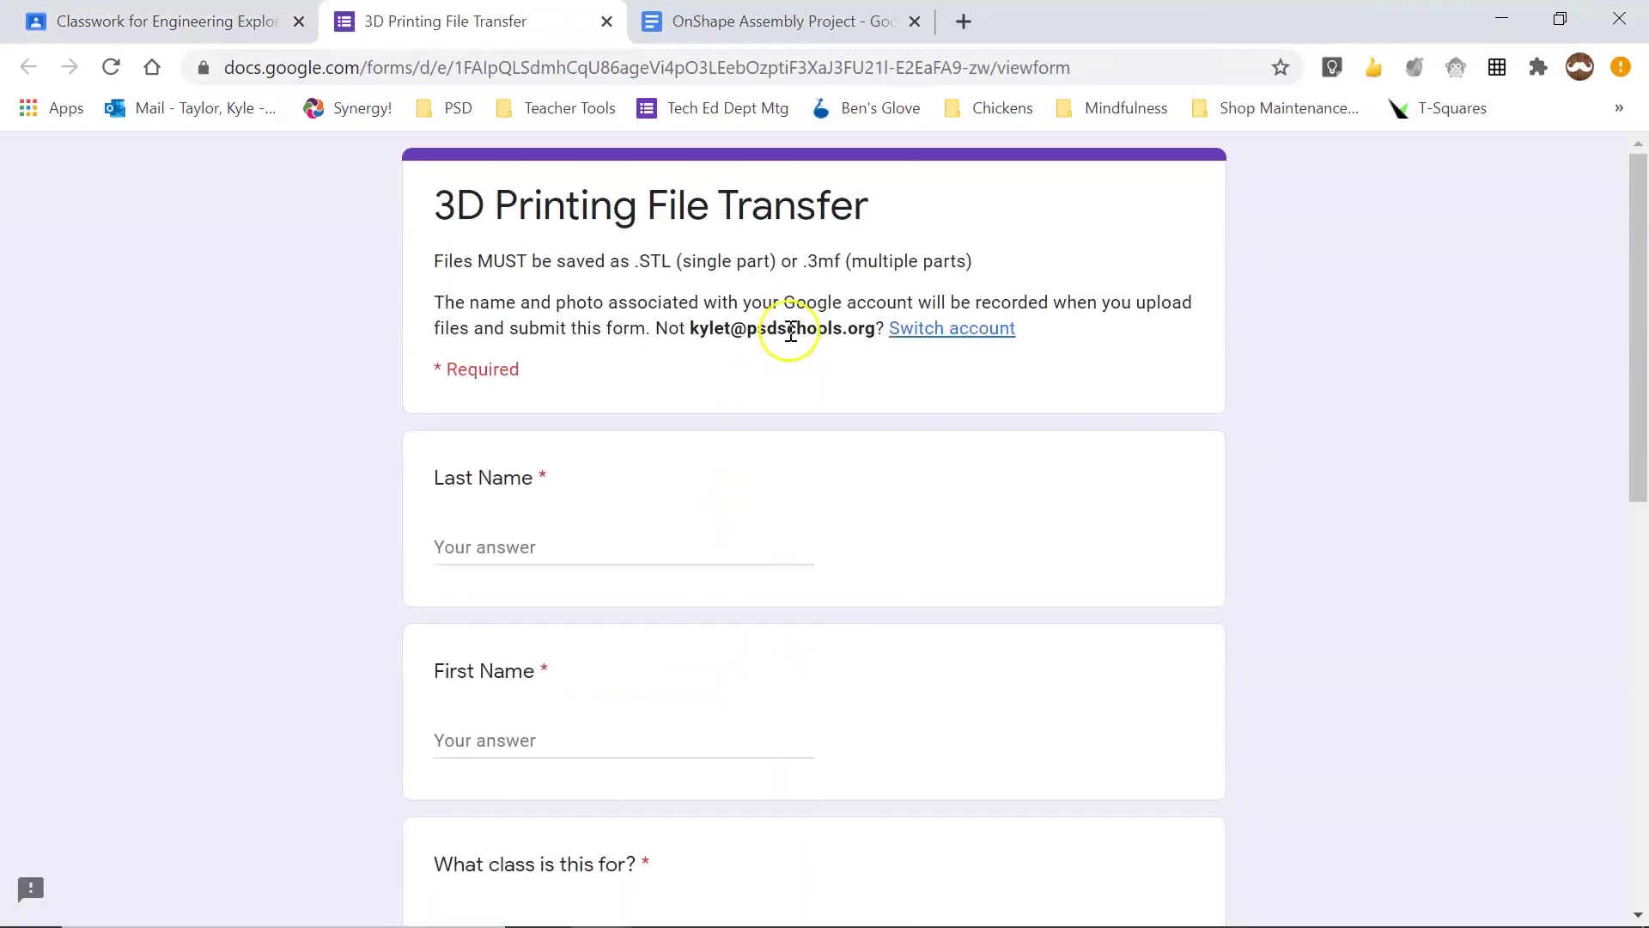
Fill in the student's last and first name fields, moving on to the class question.
{"action": "scroll", "coordinate": [589, 379], "scroll_direction": "down", "scroll_amount": 1}
{"action": "left_click", "coordinate": [564, 410]}
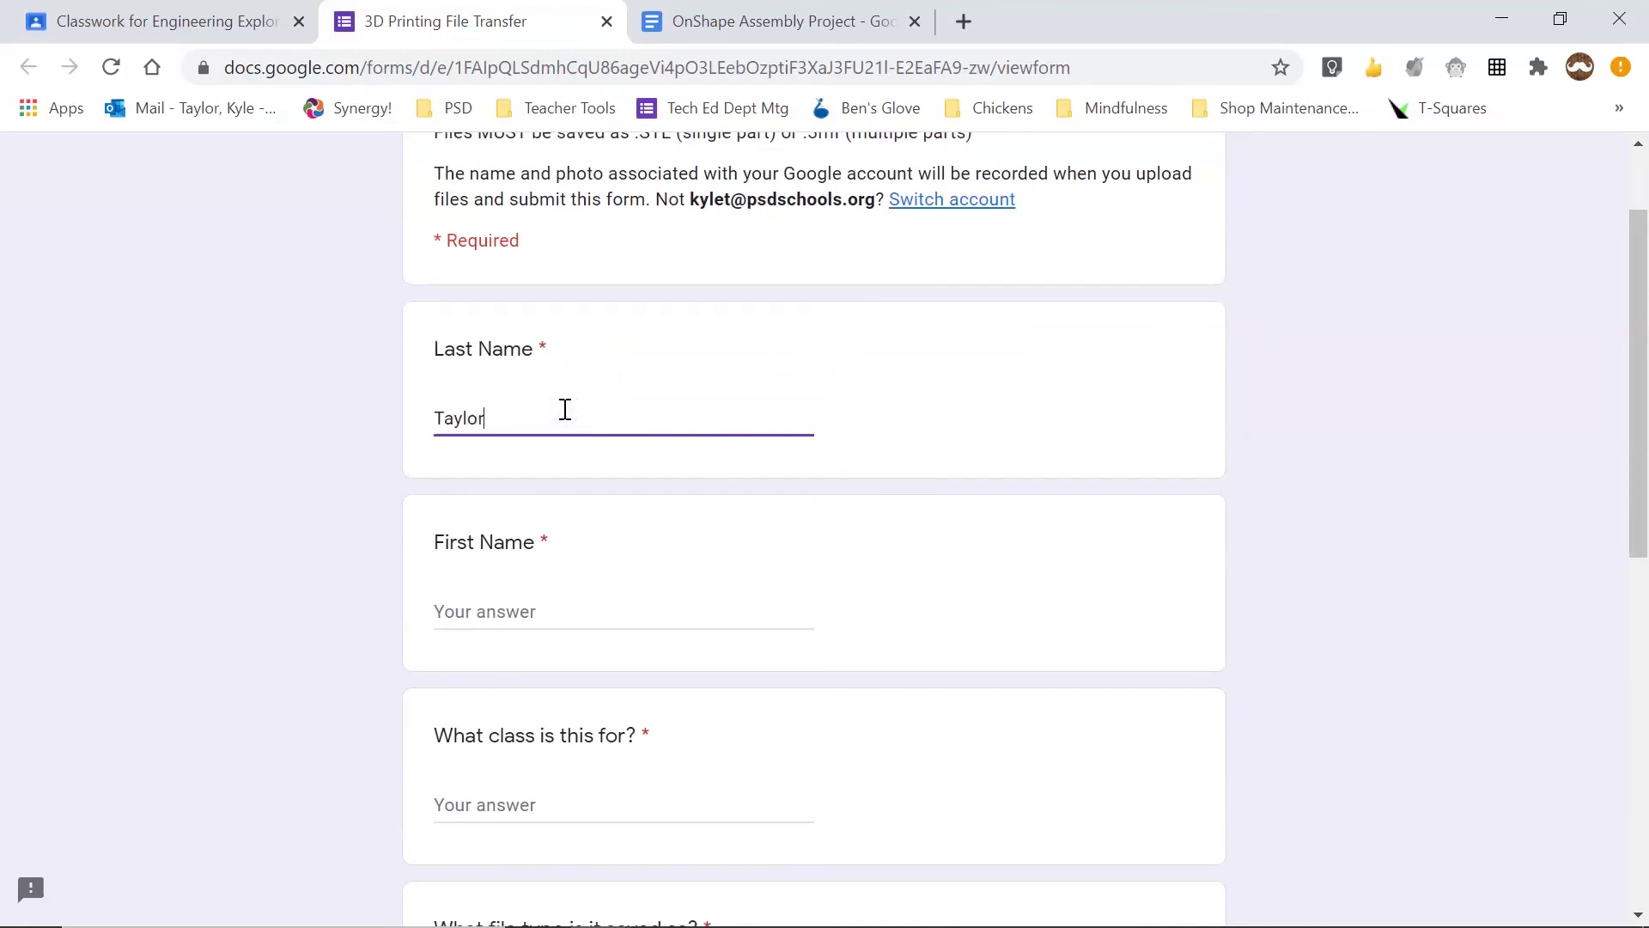
{"action": "key", "text": "Tab"}
{"action": "type", "text": "K"}
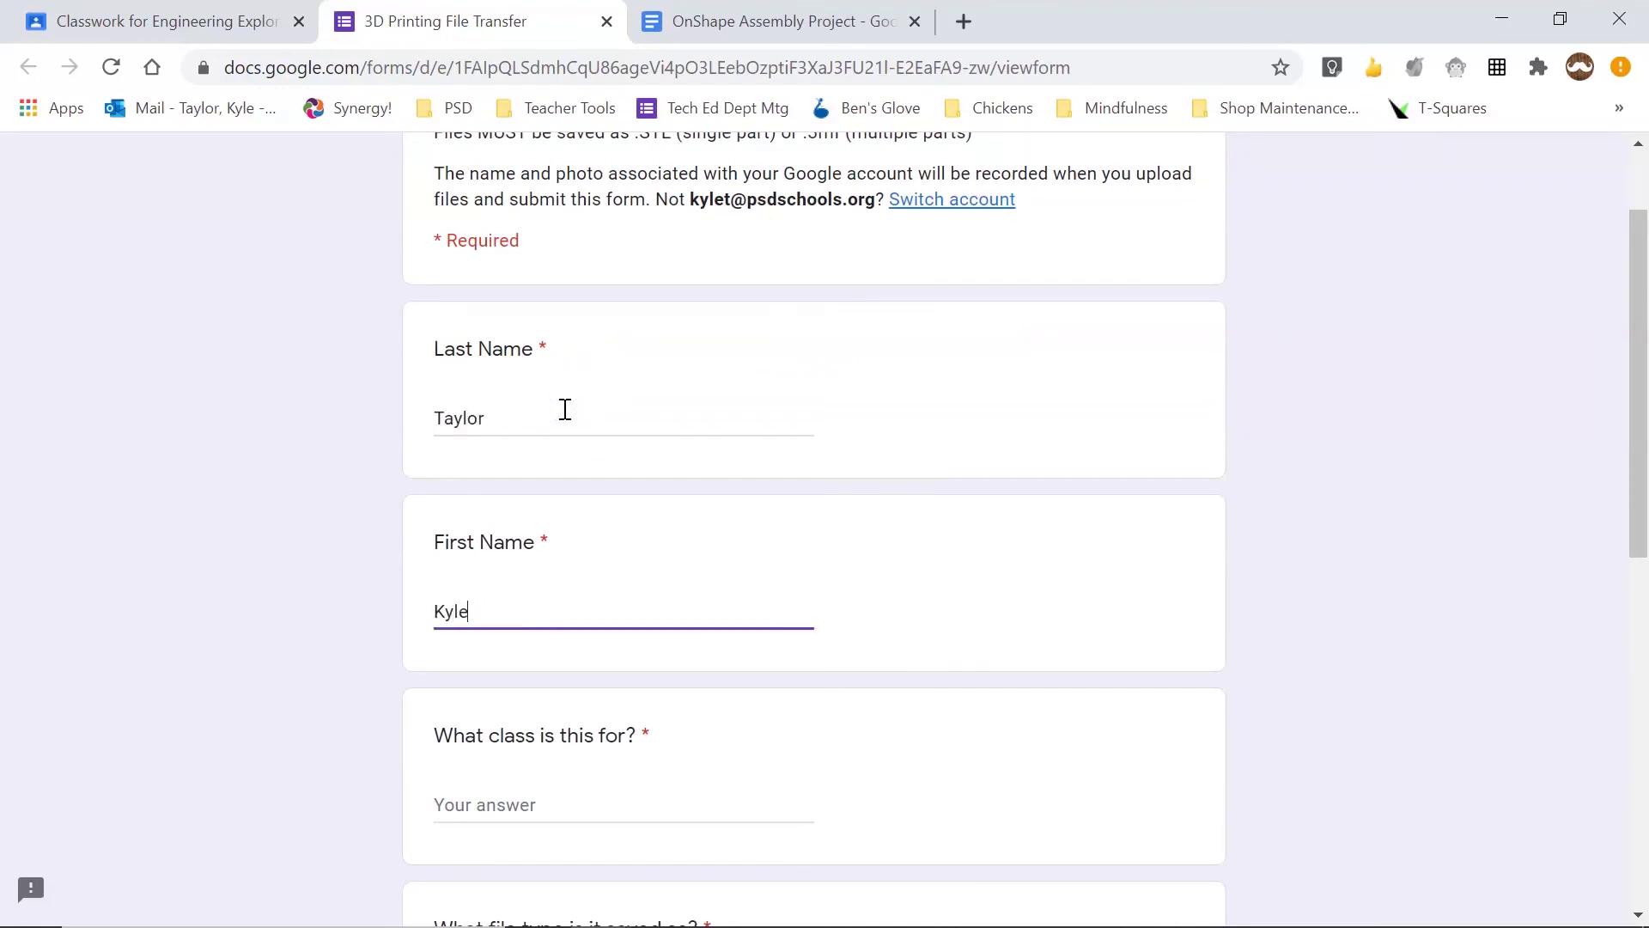
{"action": "key", "text": "Tab"}
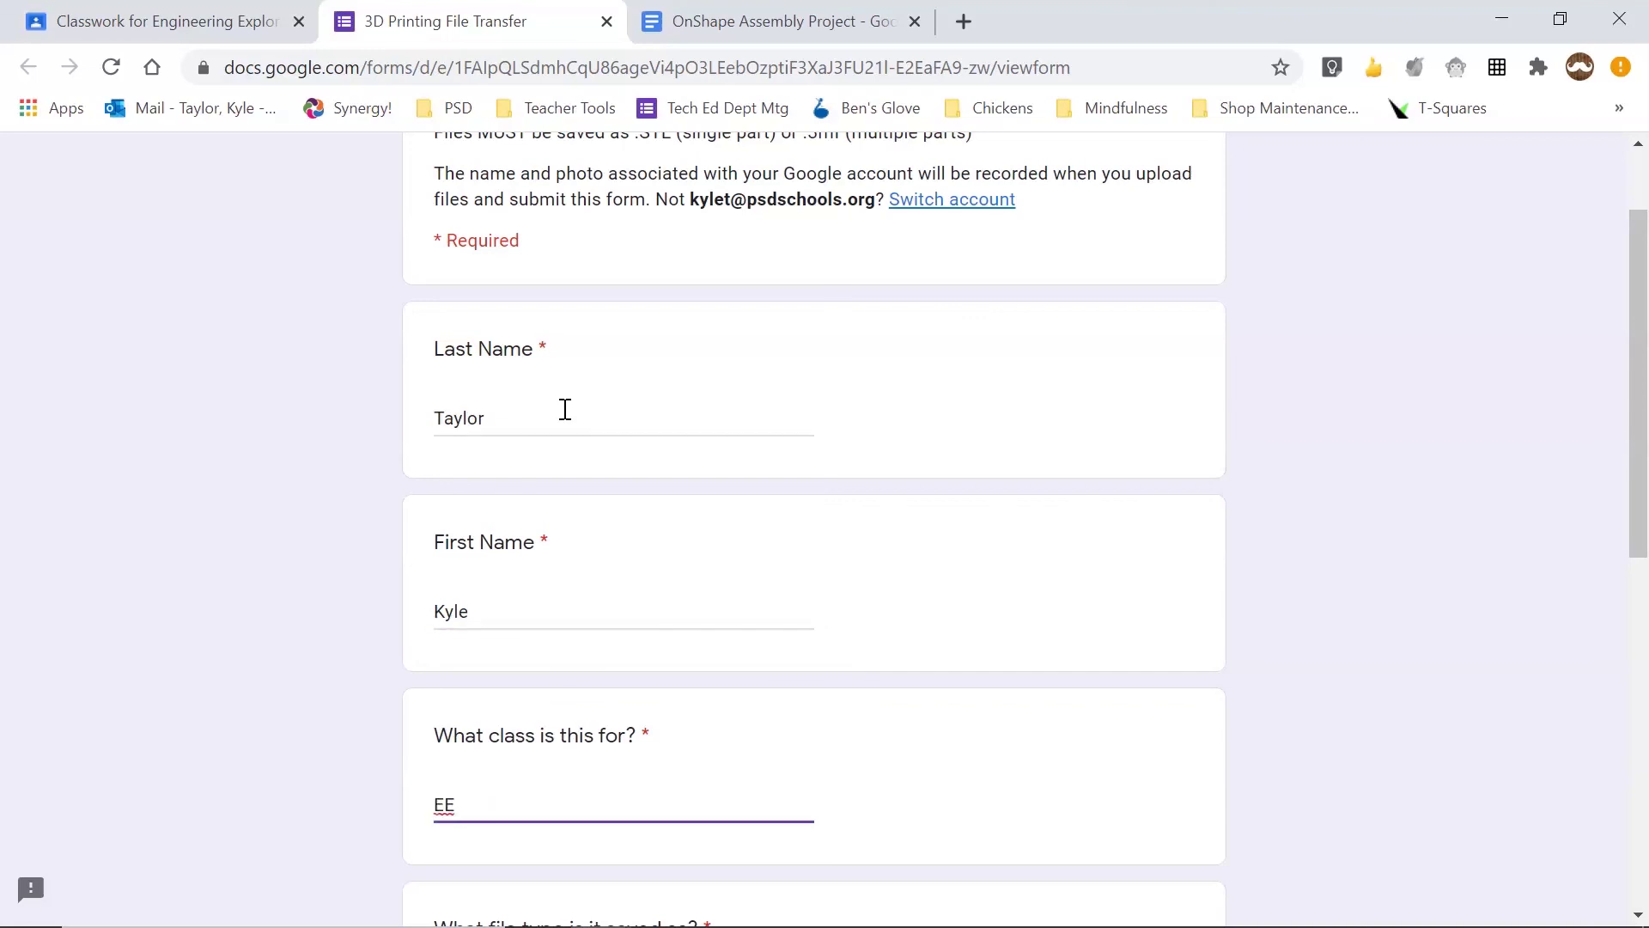
Choose .3mf as the file type and begin adding a file upload.
{"action": "scroll", "coordinate": [780, 342], "scroll_direction": "down", "scroll_amount": 5}
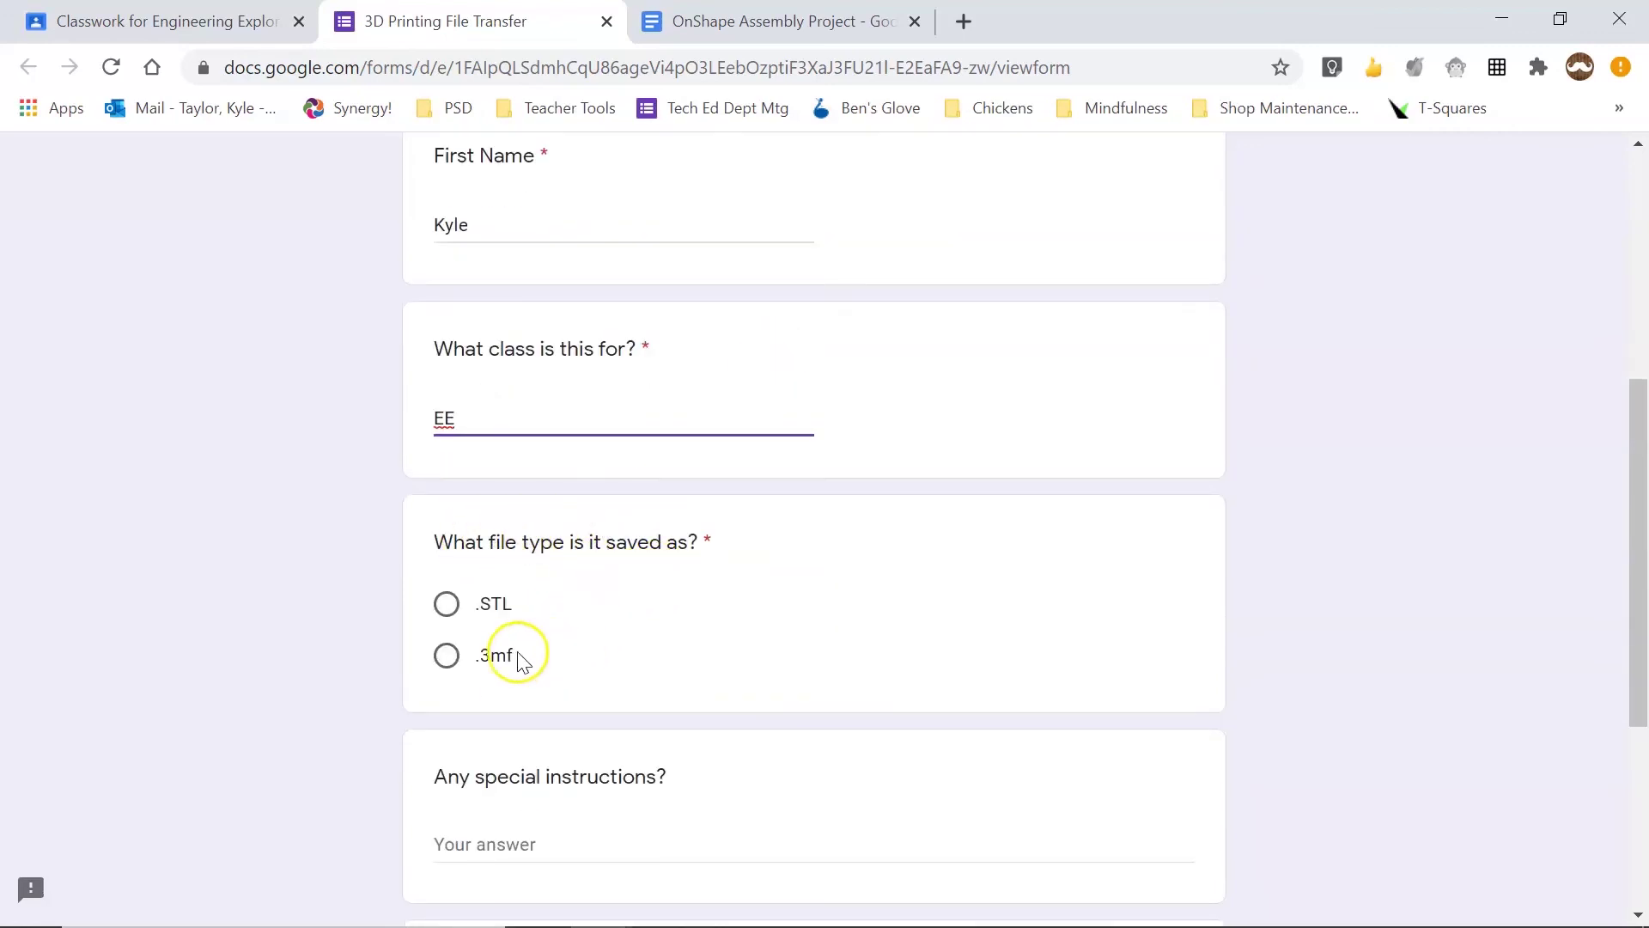
{"action": "left_click", "coordinate": [445, 666]}
{"action": "scroll", "coordinate": [571, 645], "scroll_direction": "down", "scroll_amount": 2}
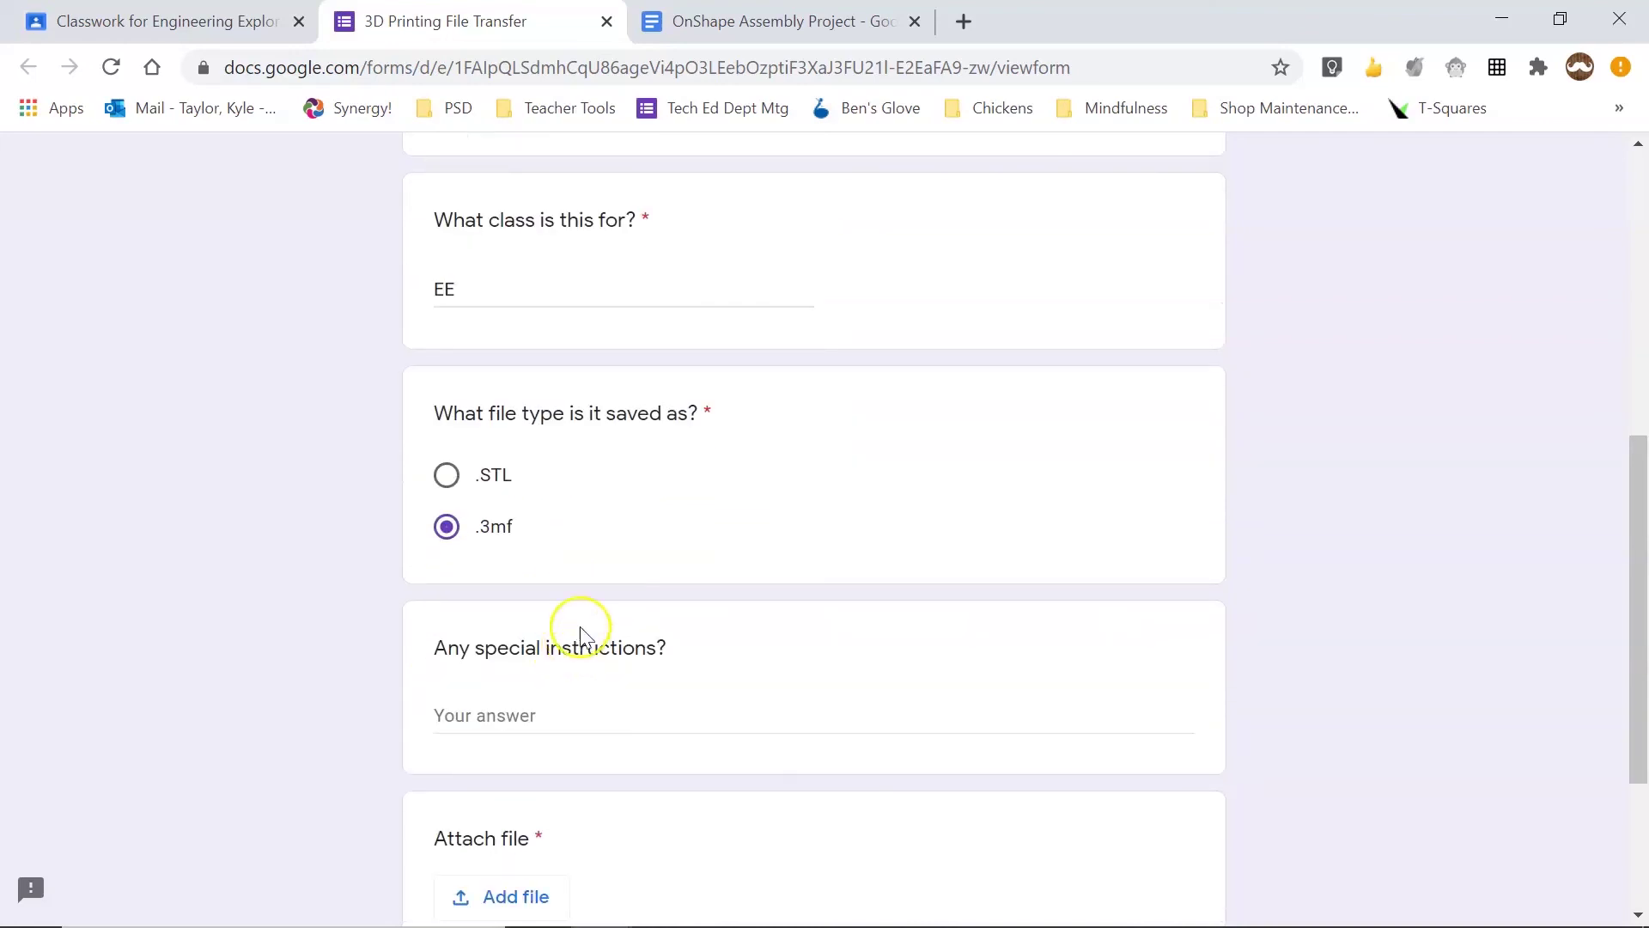
{"action": "scroll", "coordinate": [592, 696], "scroll_direction": "down", "scroll_amount": 3}
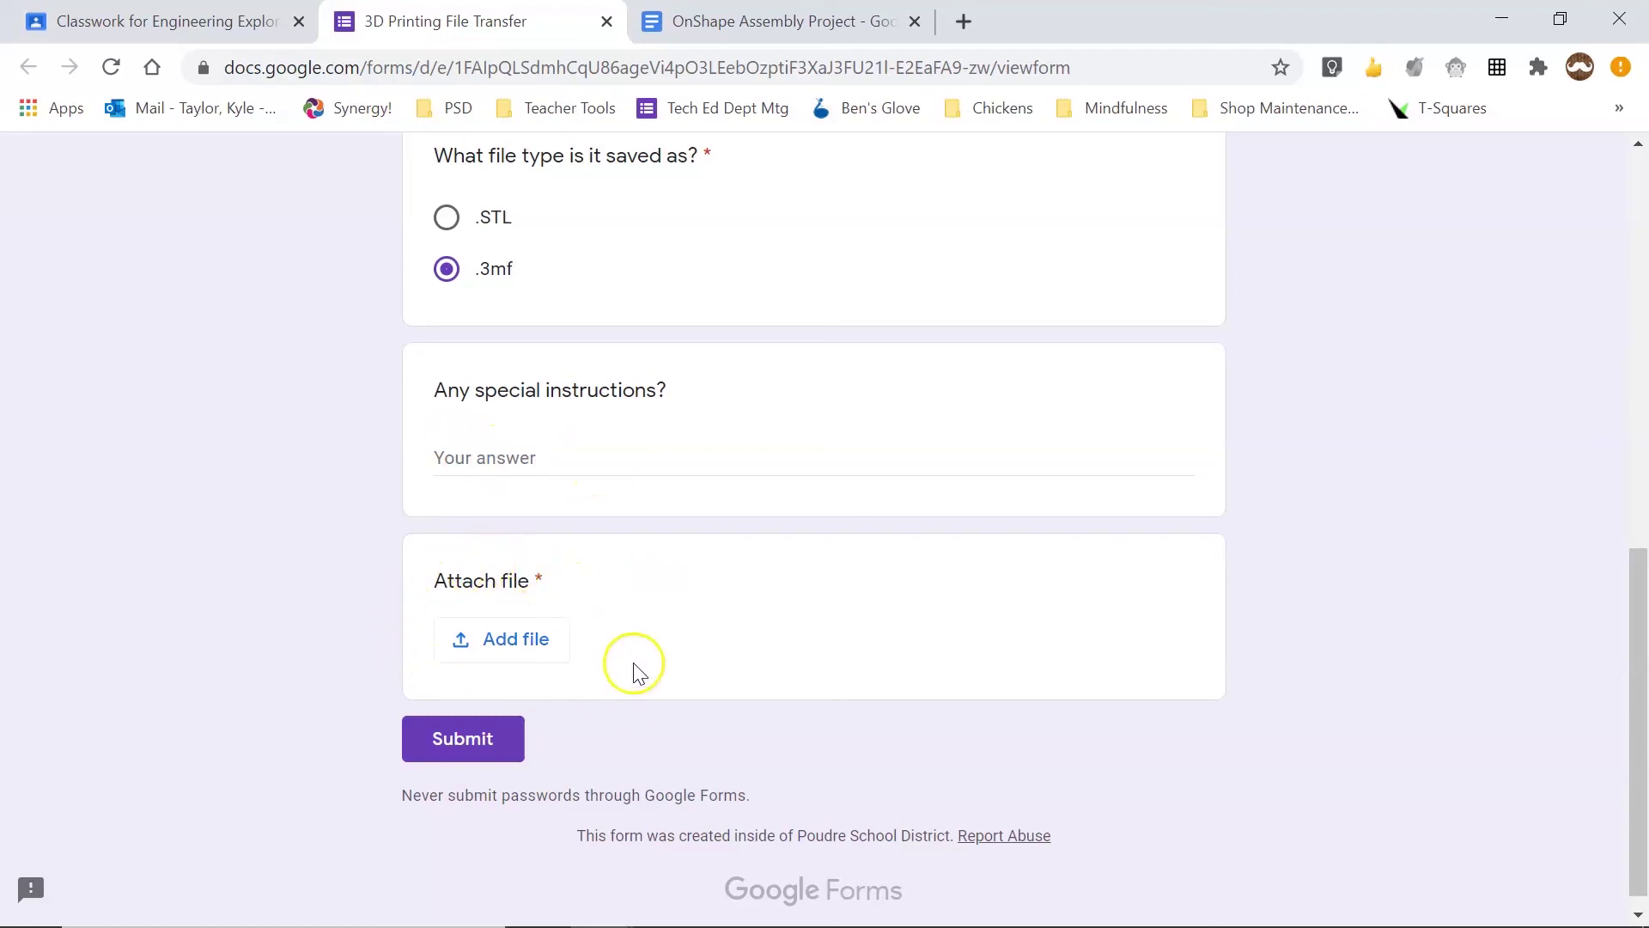
{"action": "left_click", "coordinate": [537, 642]}
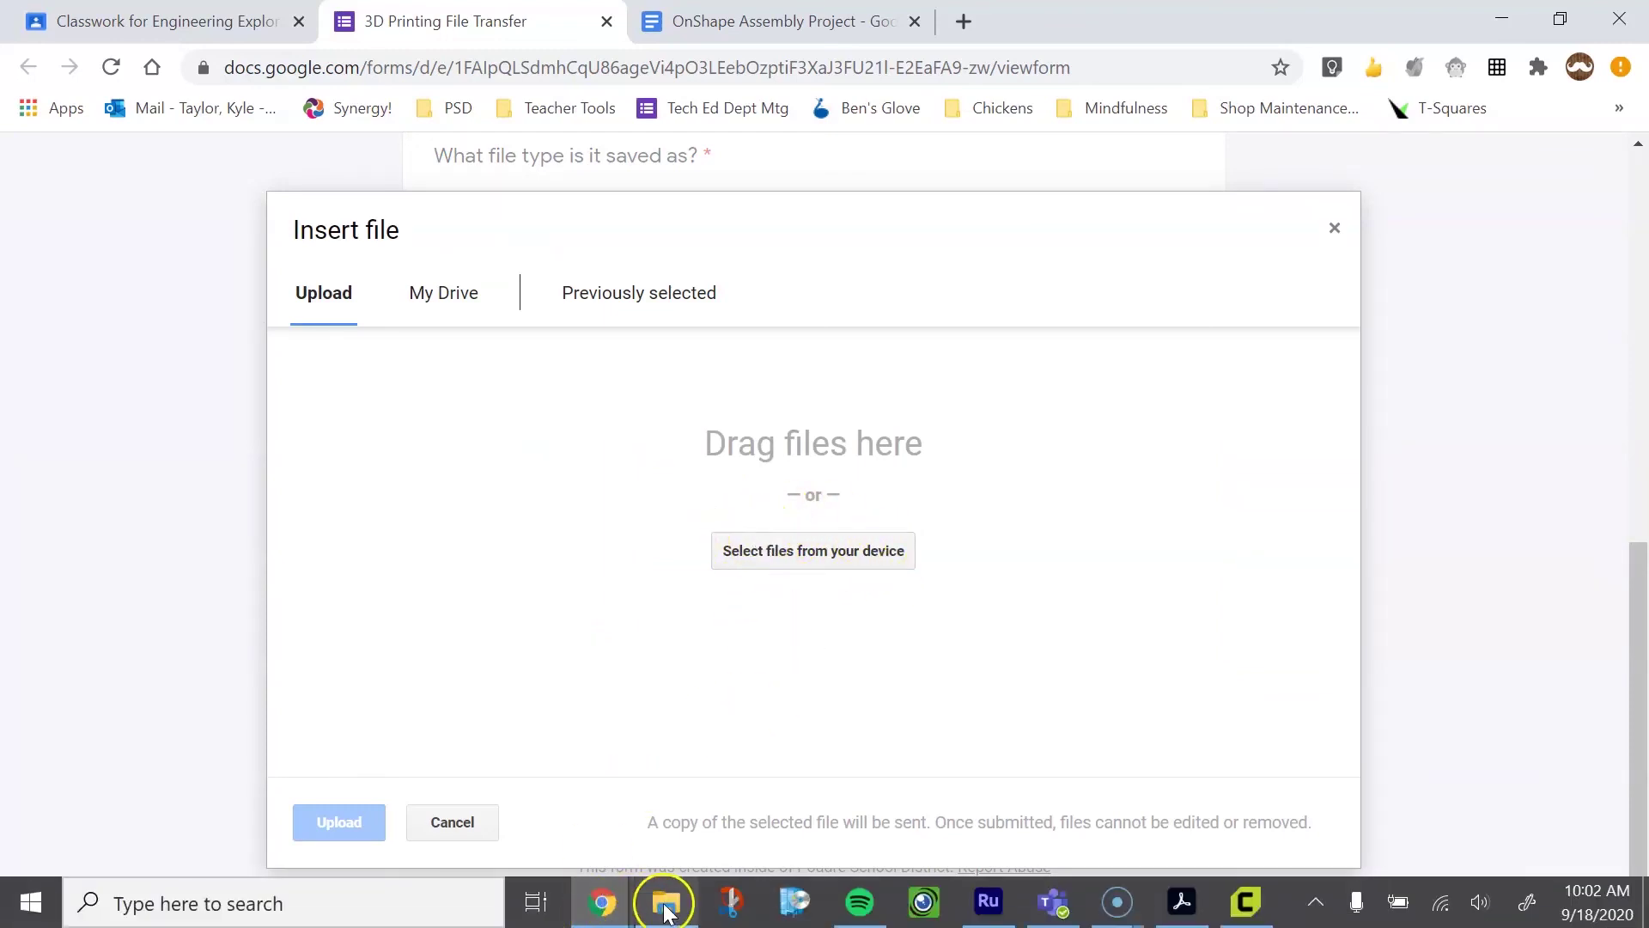
Drag Taylor_P1 from the Downloads window into the Insert file dialog and upload it.
{"action": "left_click", "coordinate": [665, 903]}
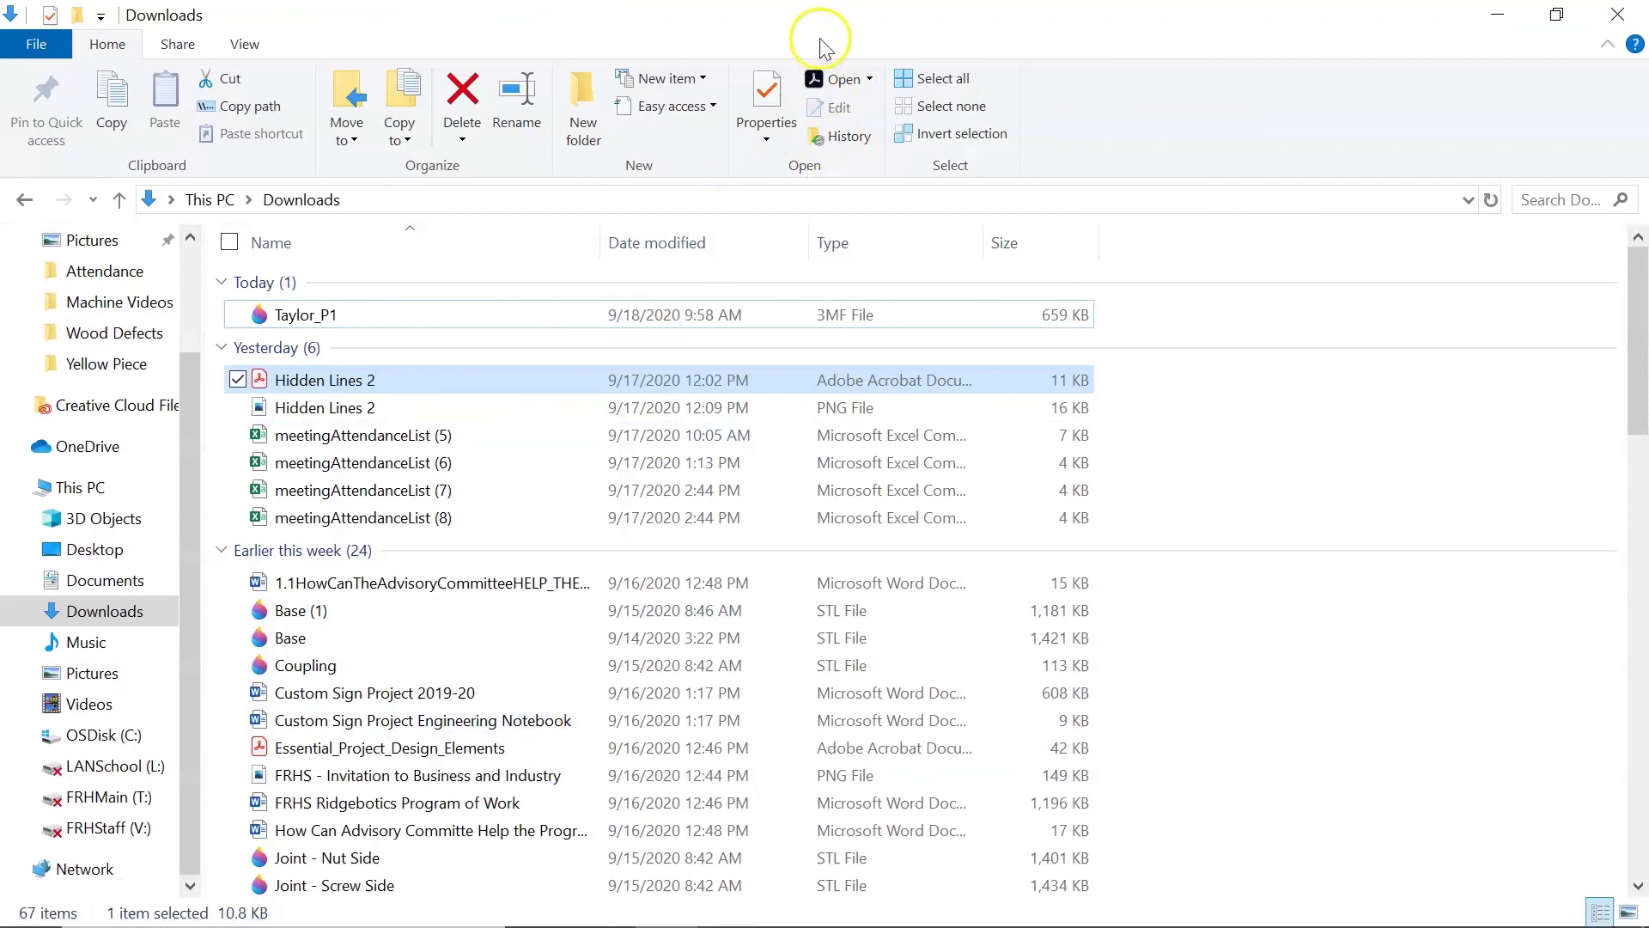
{"action": "double_click", "coordinate": [817, 24]}
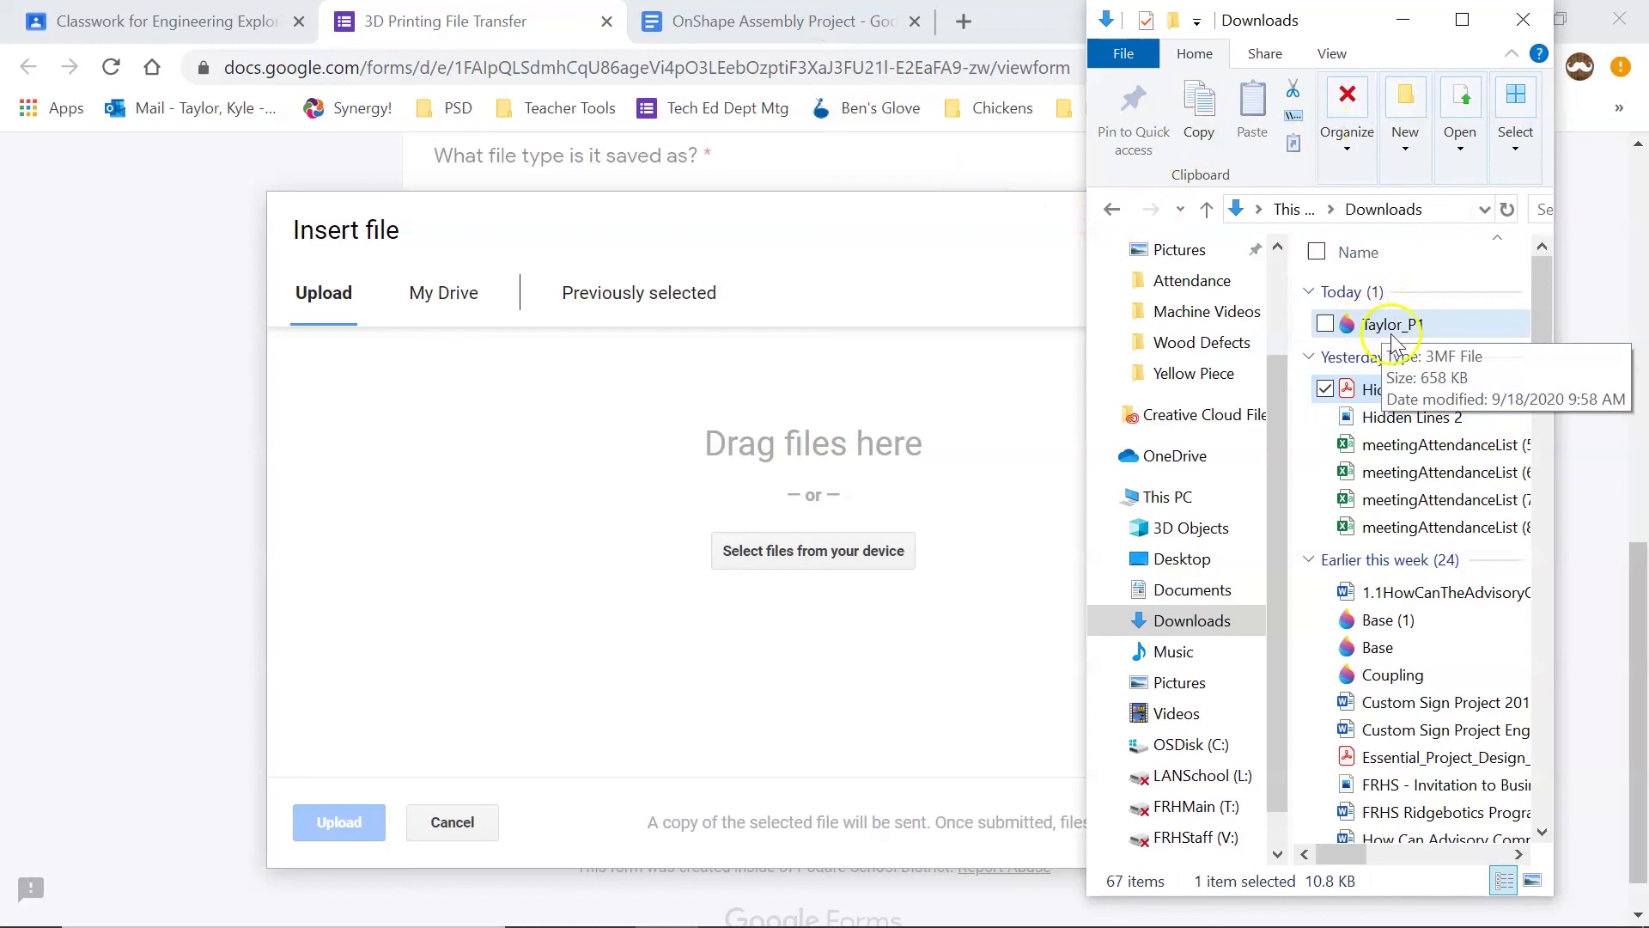
{"action": "left_click_drag", "start_coordinate": [1355, 328], "coordinate": [764, 478]}
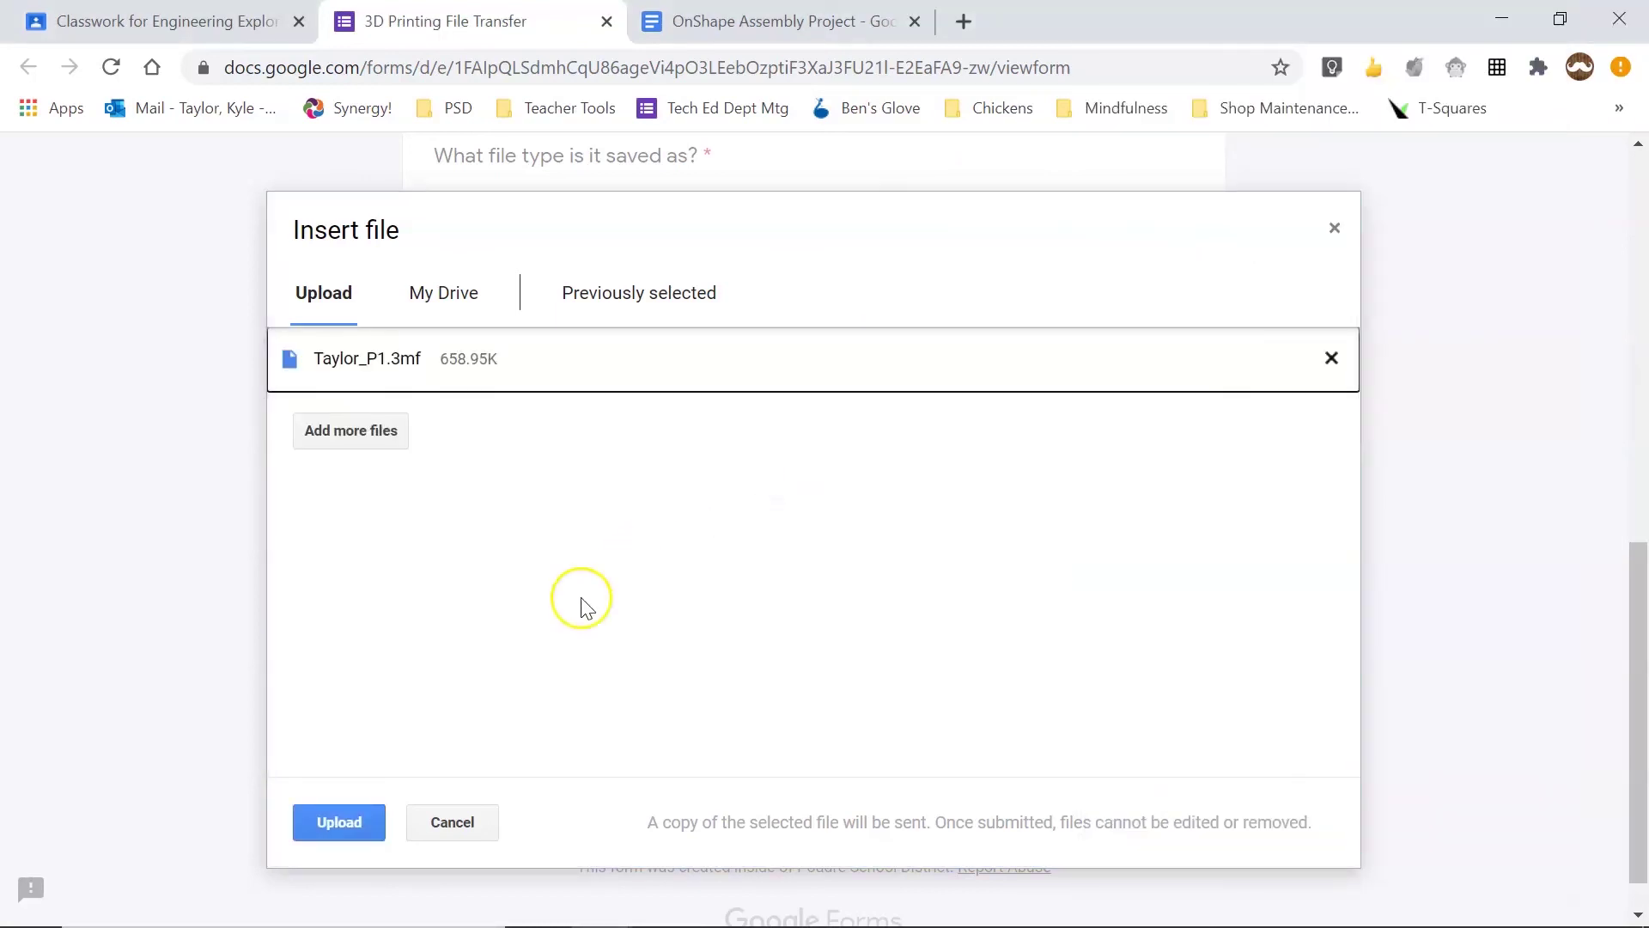
{"action": "left_click", "coordinate": [342, 825]}
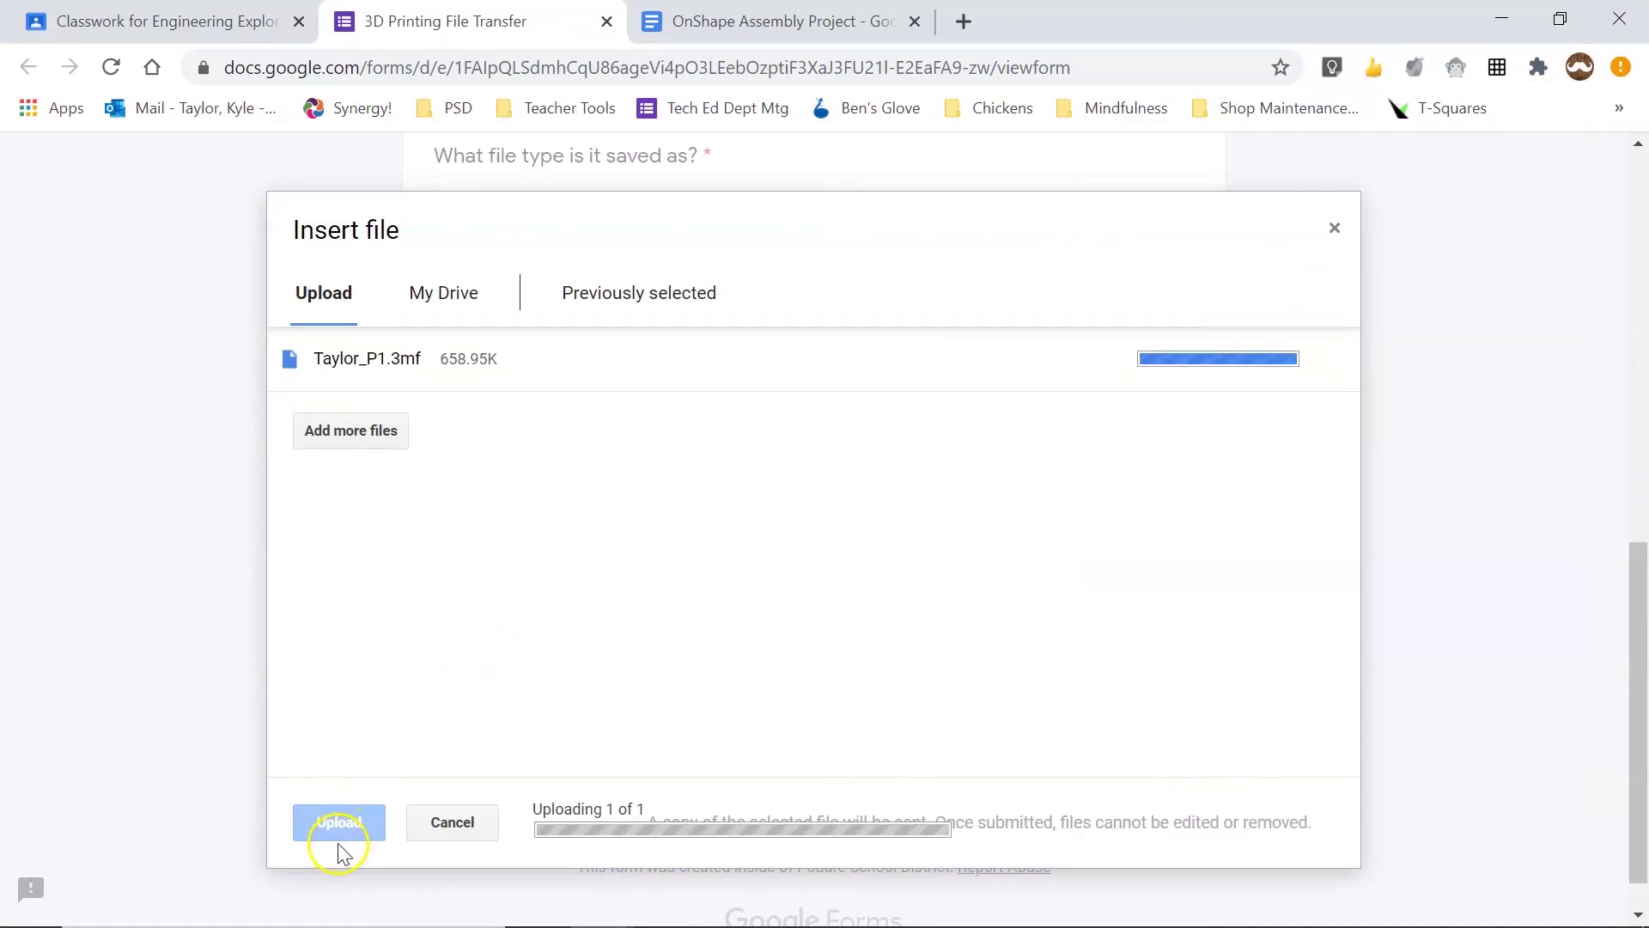
{"action": "left_click", "coordinate": [338, 845]}
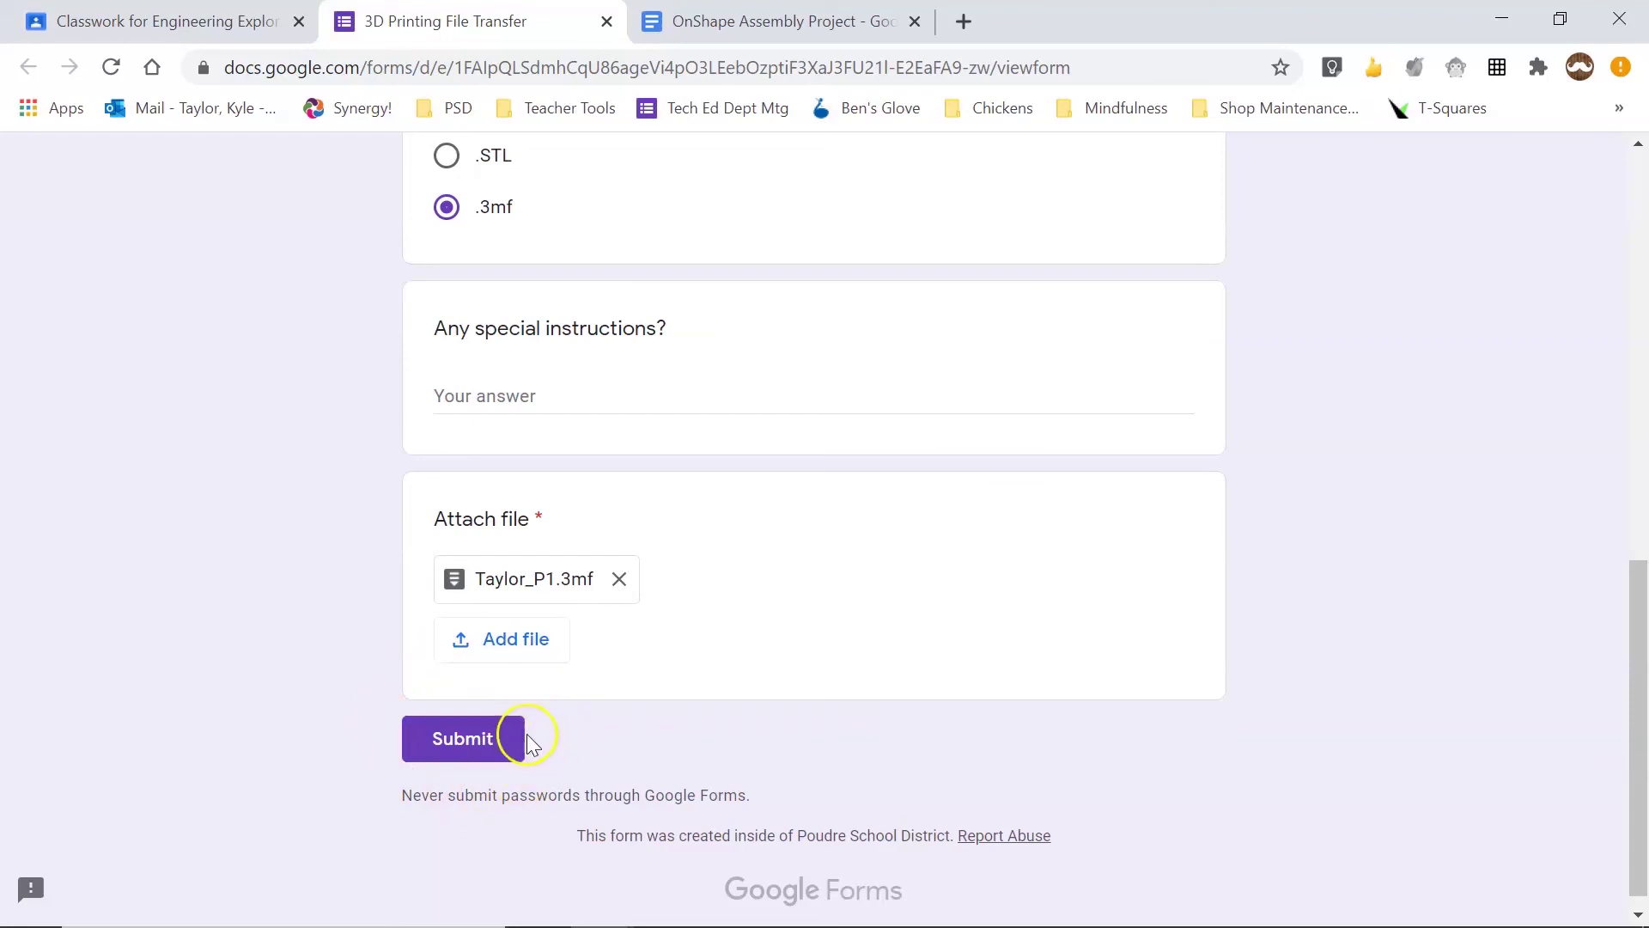
Submit the completed 3D Printing File Transfer form.
{"action": "left_click", "coordinate": [486, 748]}
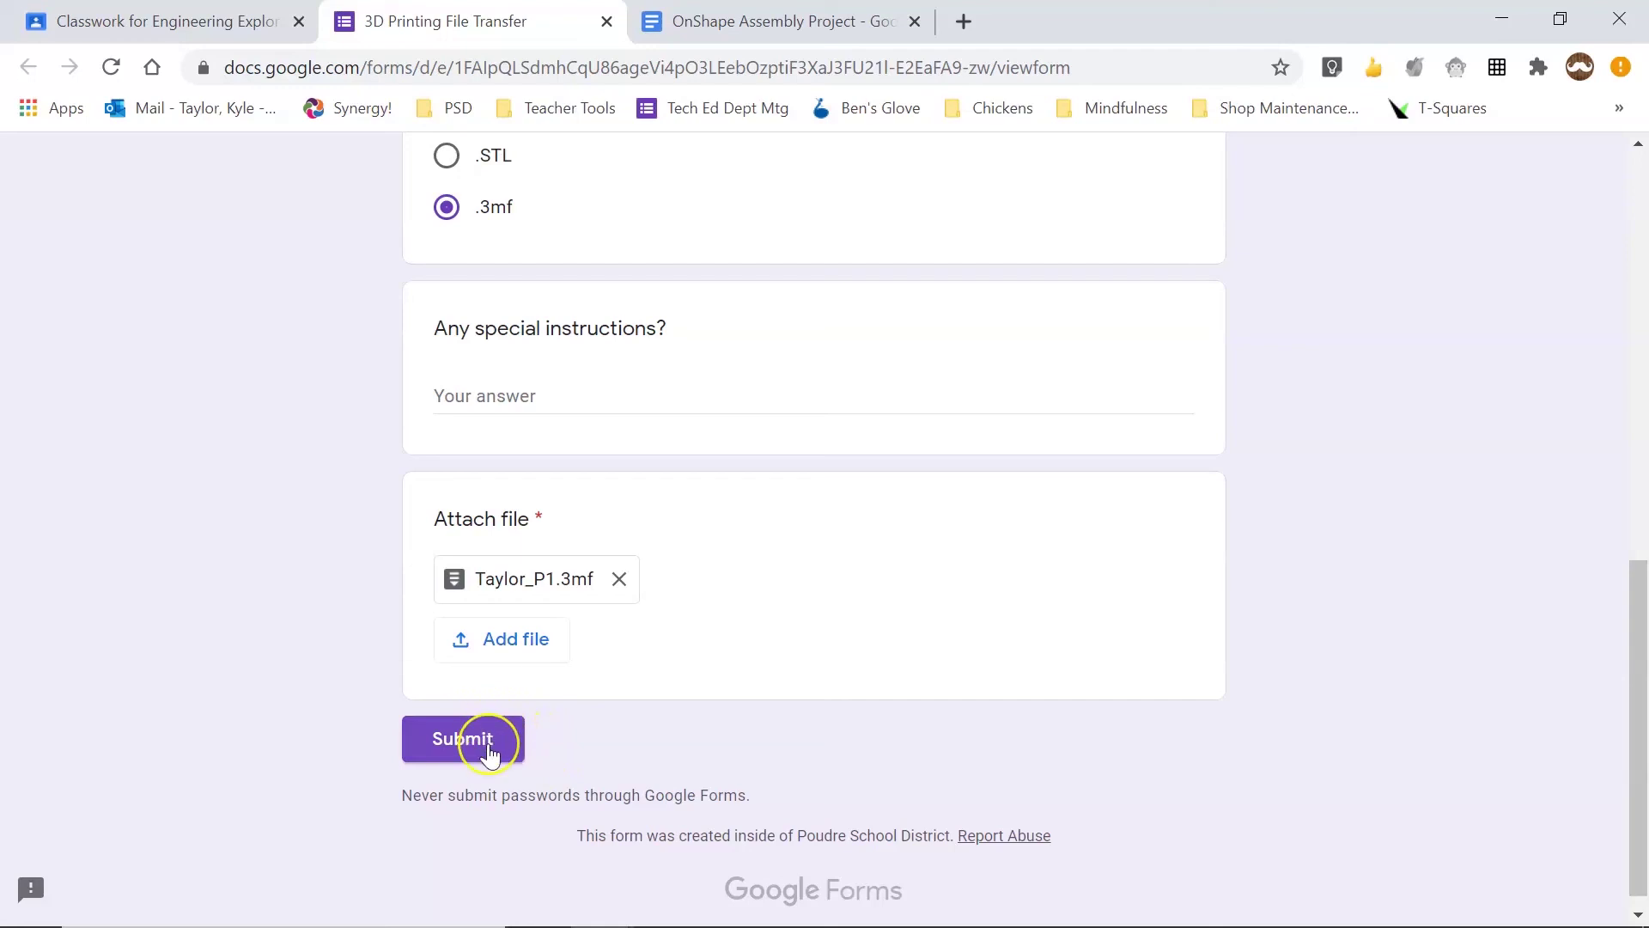
{"action": "left_click", "coordinate": [489, 756]}
{"action": "left_click", "coordinate": [490, 756]}
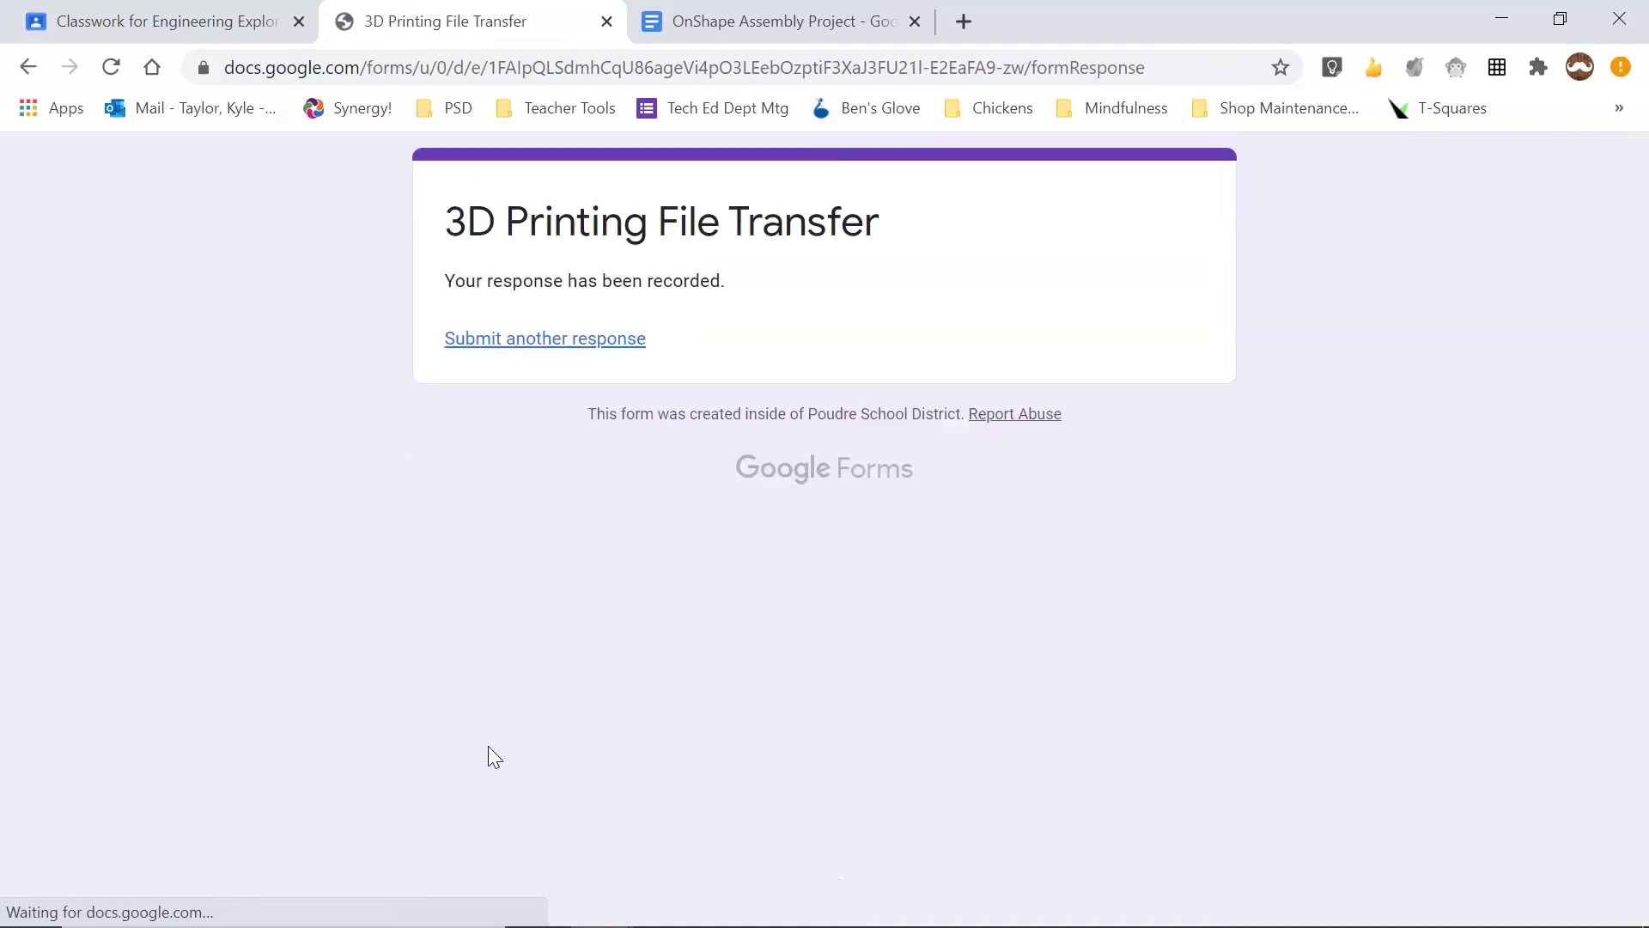